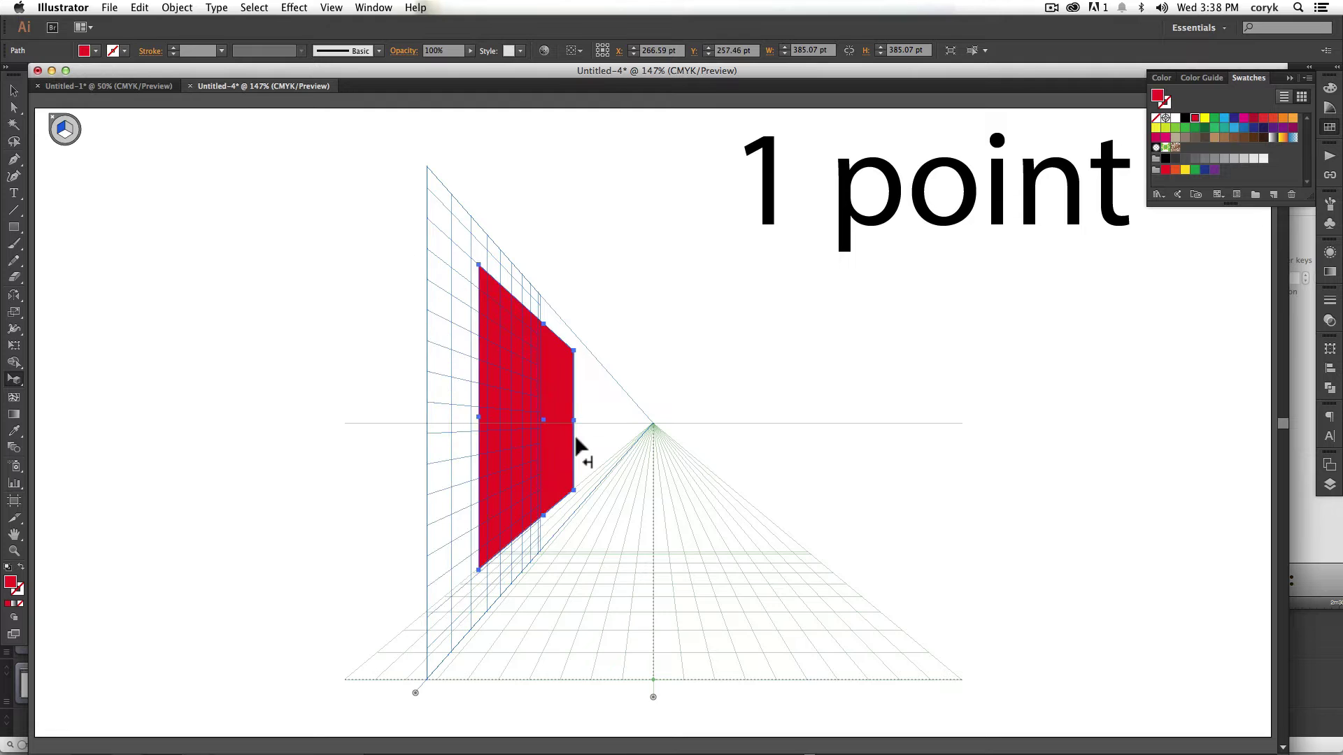
# Draw a flat, non-perspective square about 1.88 in wide from the red wall's far edge and fill it yellow.
pyautogui.press('m')
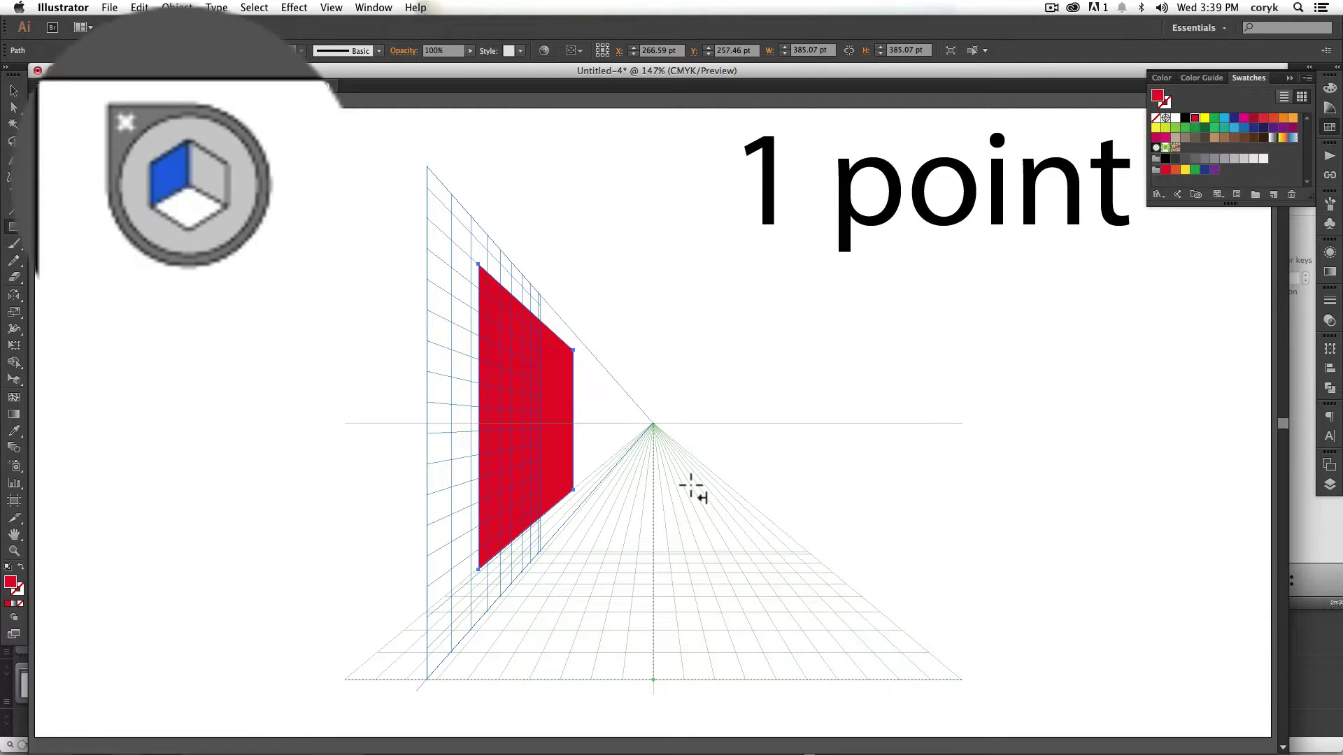
pyautogui.moveTo(574, 489); pyautogui.dragTo(710, 350)
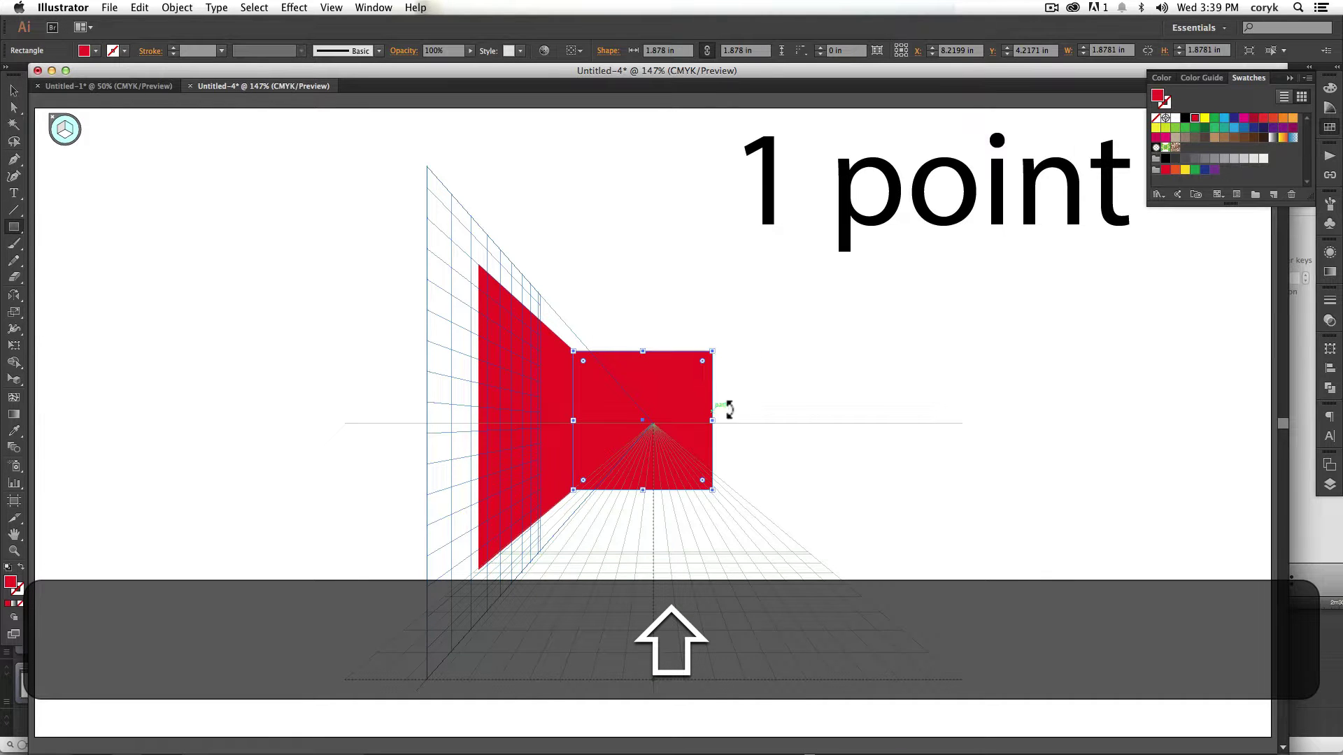
pyautogui.click(1205, 118)
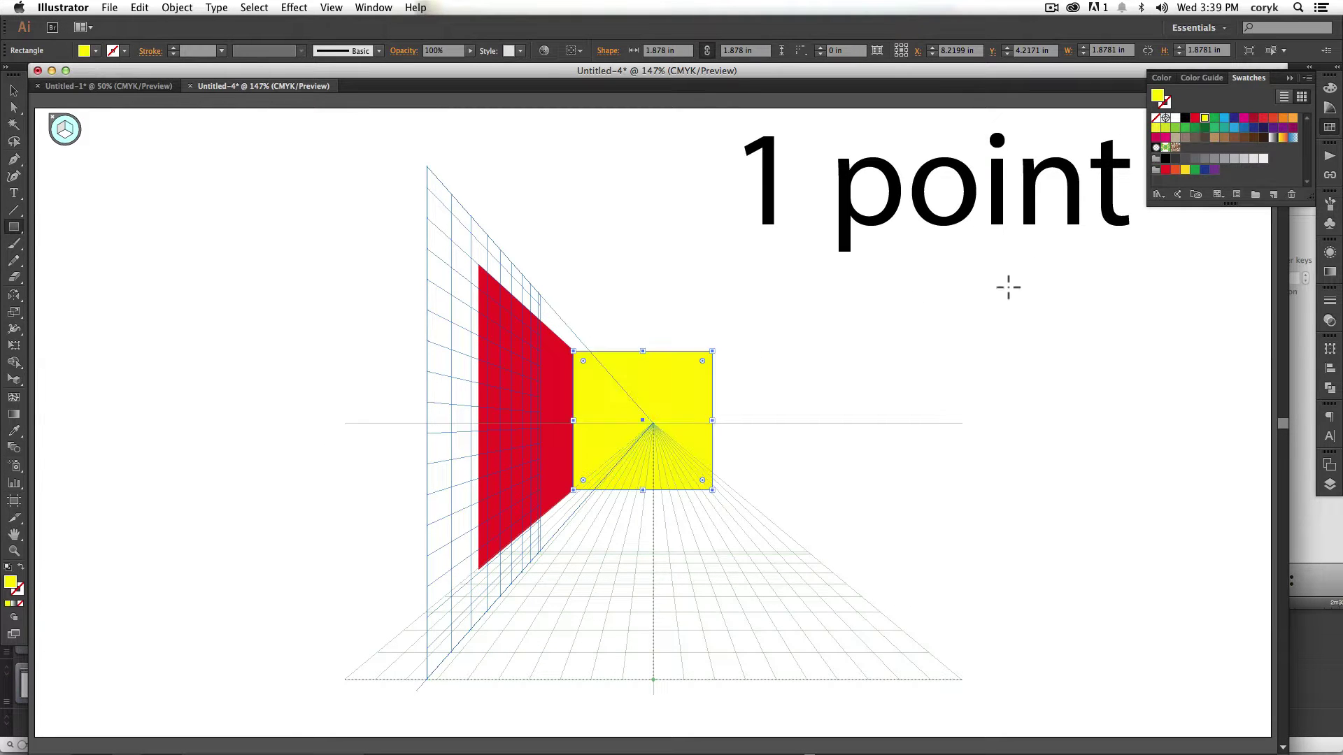
# Draw the opposite side wall on the left grid plane from the yellow square's free edge and fill it orange.
pyautogui.press('1')
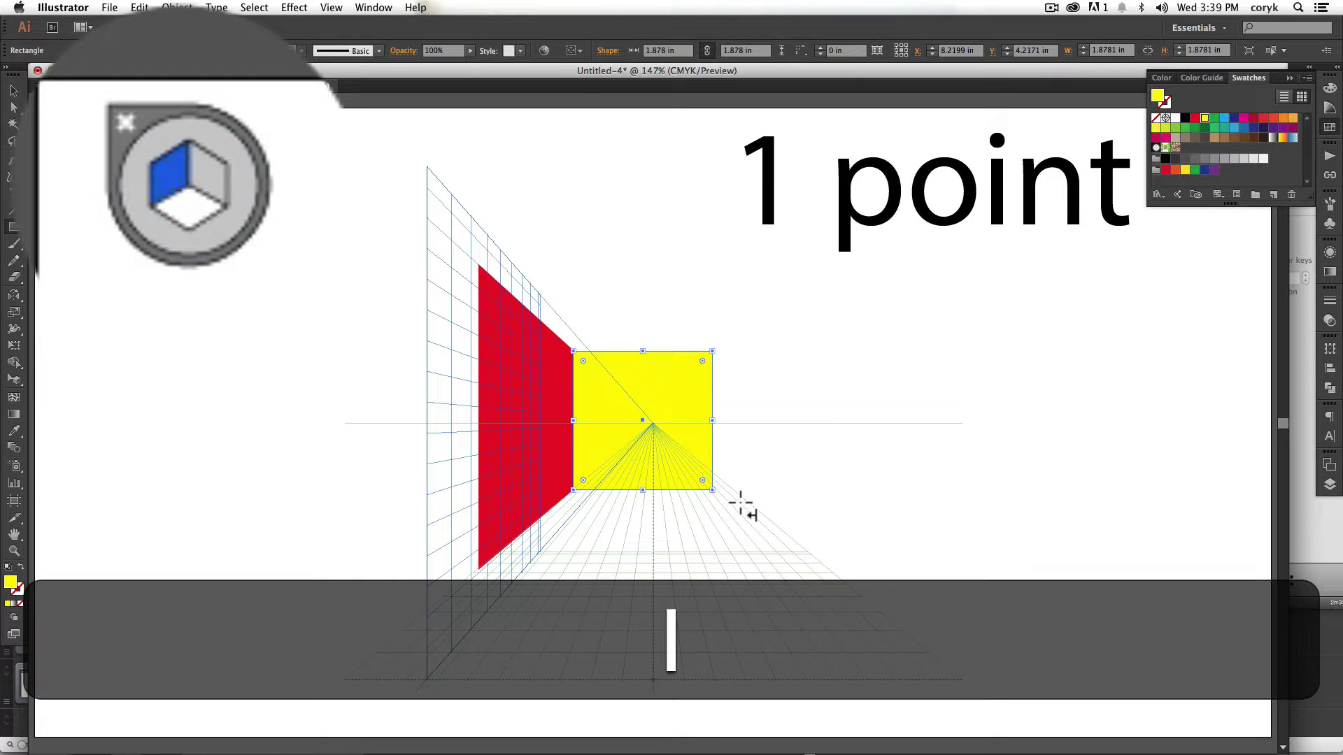
pyautogui.moveTo(712, 351); pyautogui.dragTo(782, 465)
pyautogui.press('shift')
pyautogui.click(1264, 117)
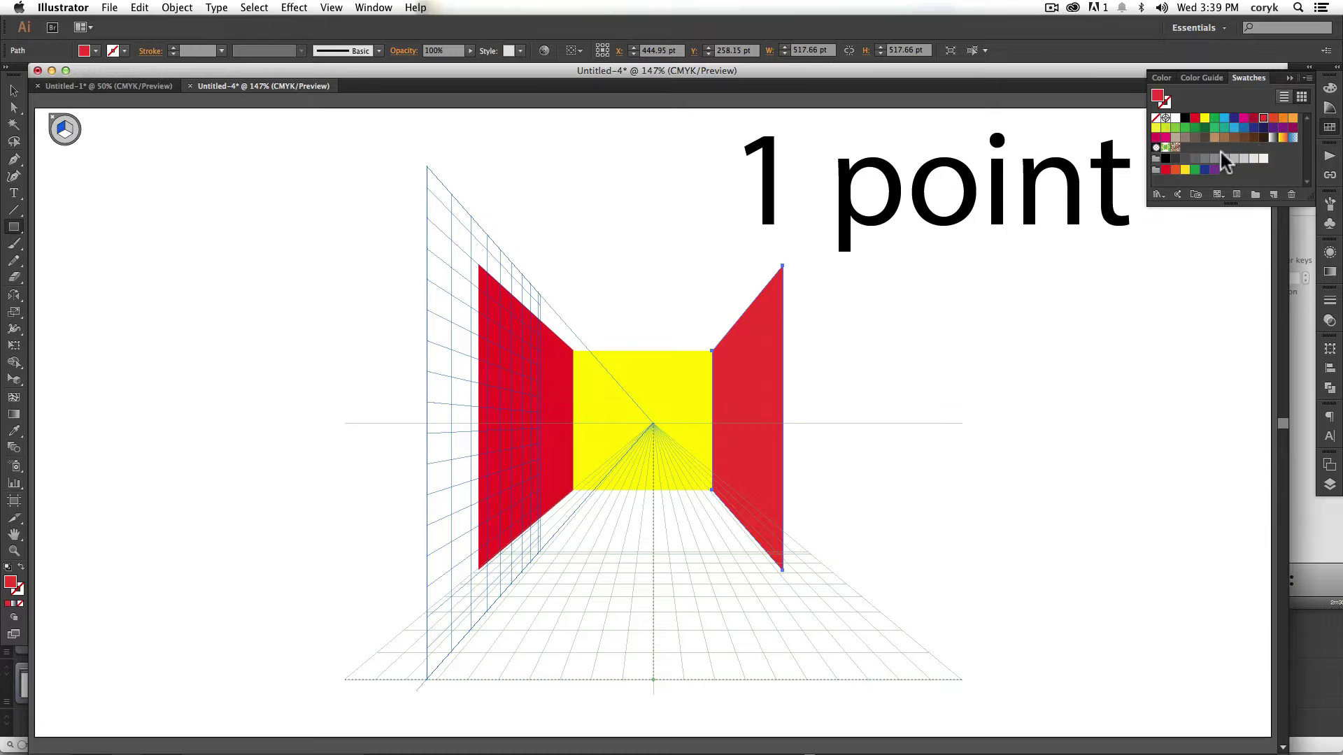
pyautogui.click(1175, 169)
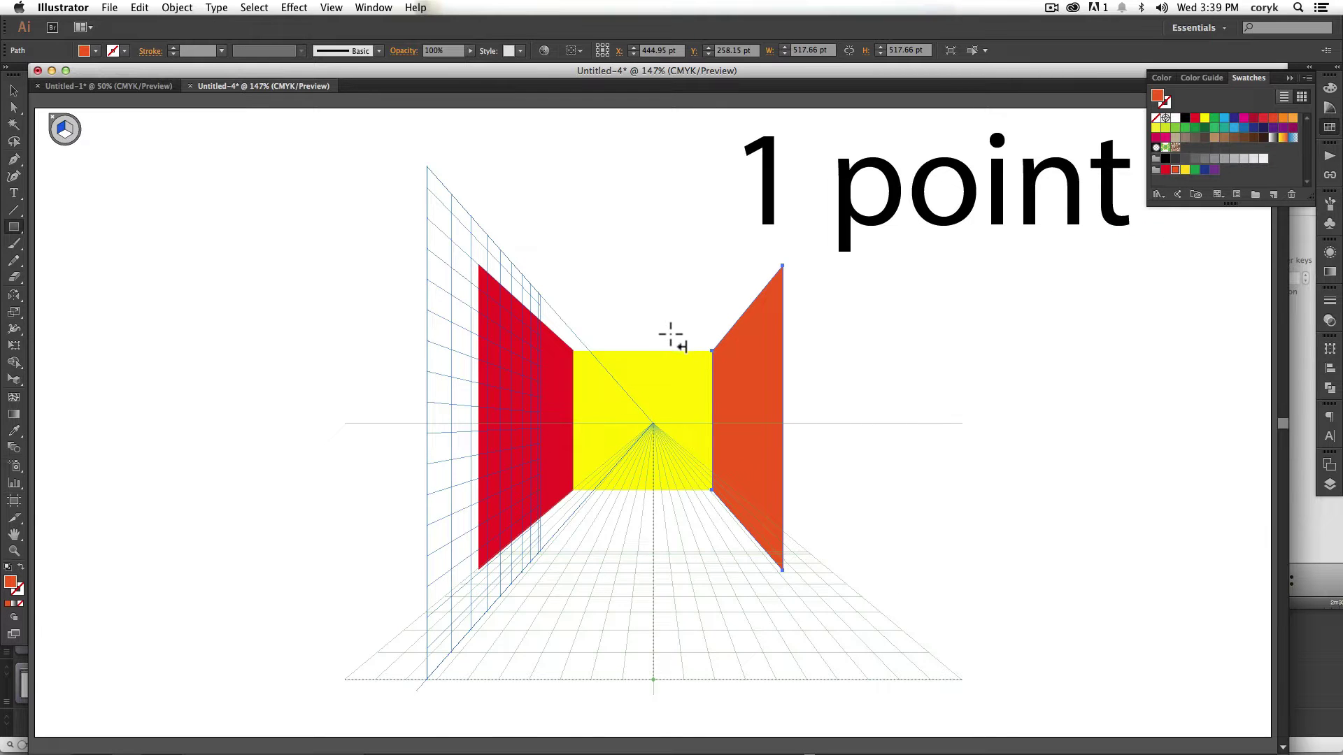
# Draw ceiling and floor rectangles on the horizontal grid plane between the two side walls, both filled green.
pyautogui.press('super+shift+a')
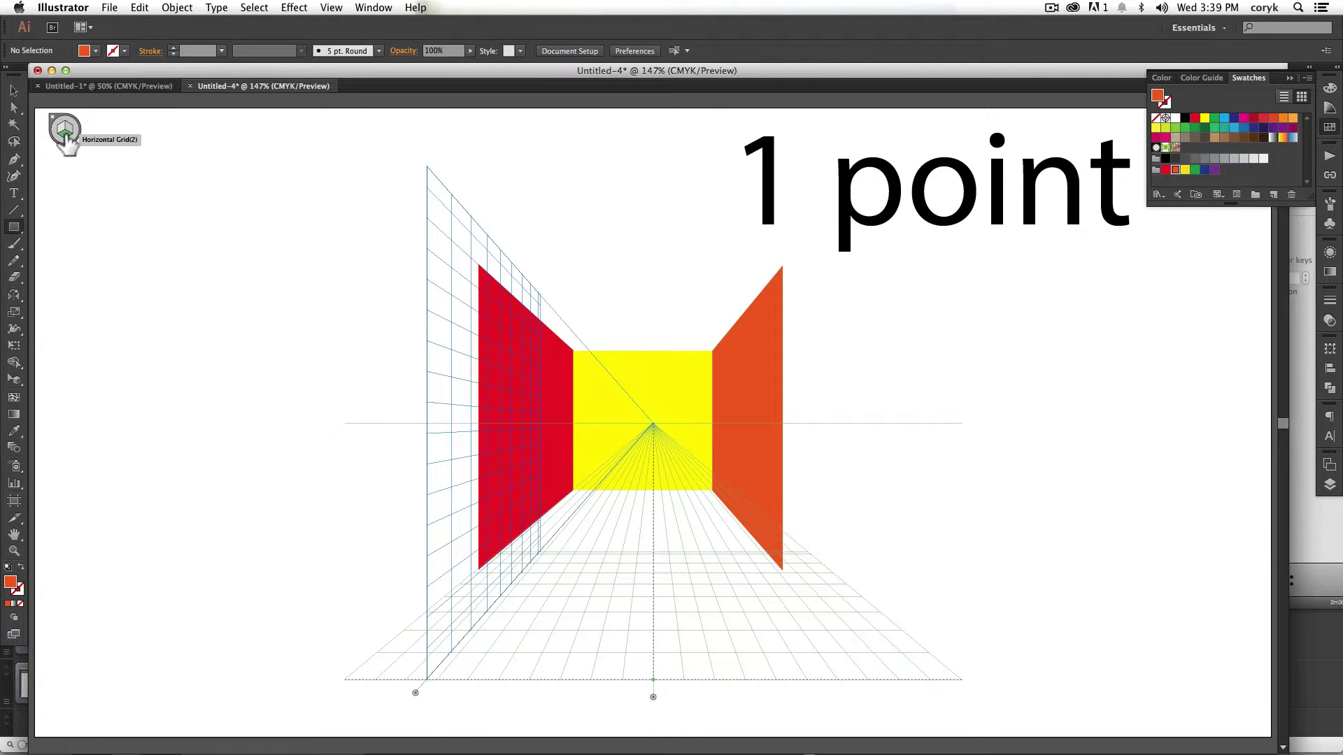
pyautogui.moveTo(712, 351); pyautogui.dragTo(781, 267)
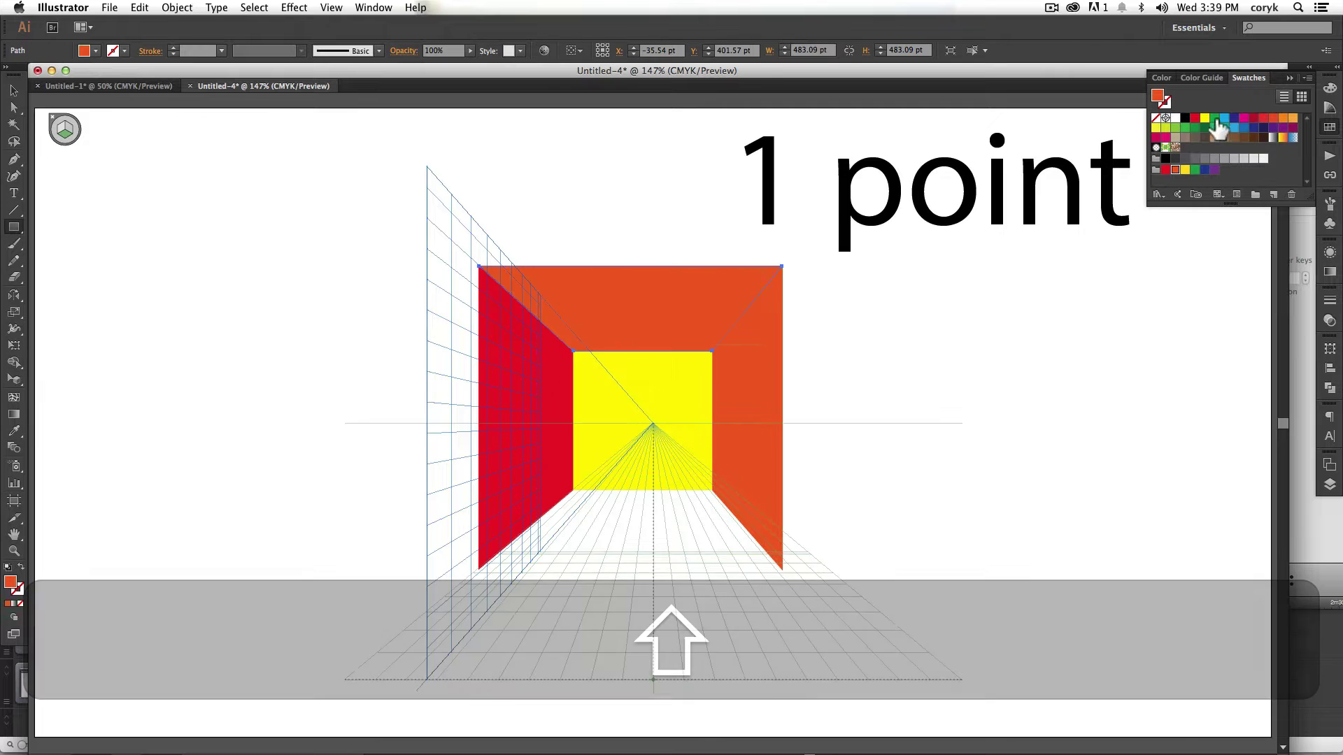
pyautogui.click(1214, 118)
pyautogui.moveTo(728, 488); pyautogui.dragTo(477, 570)
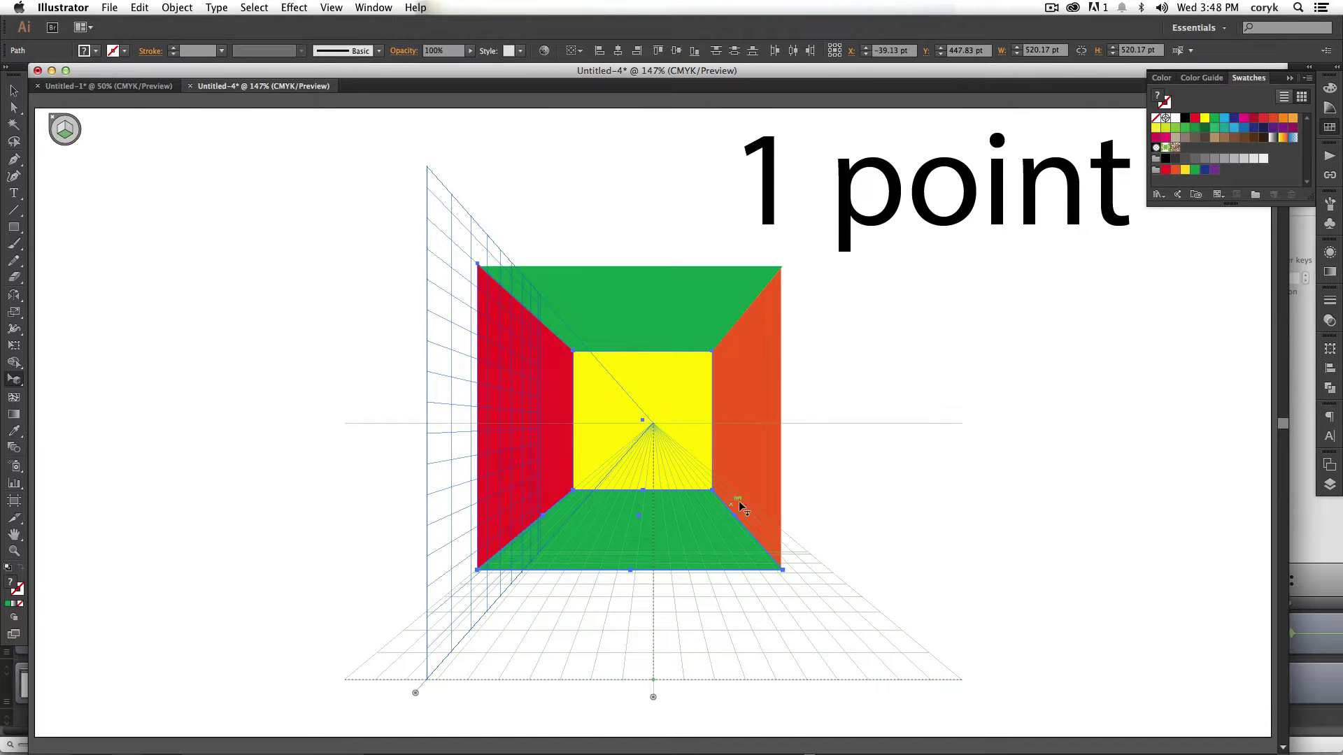
pyautogui.click(804, 642)
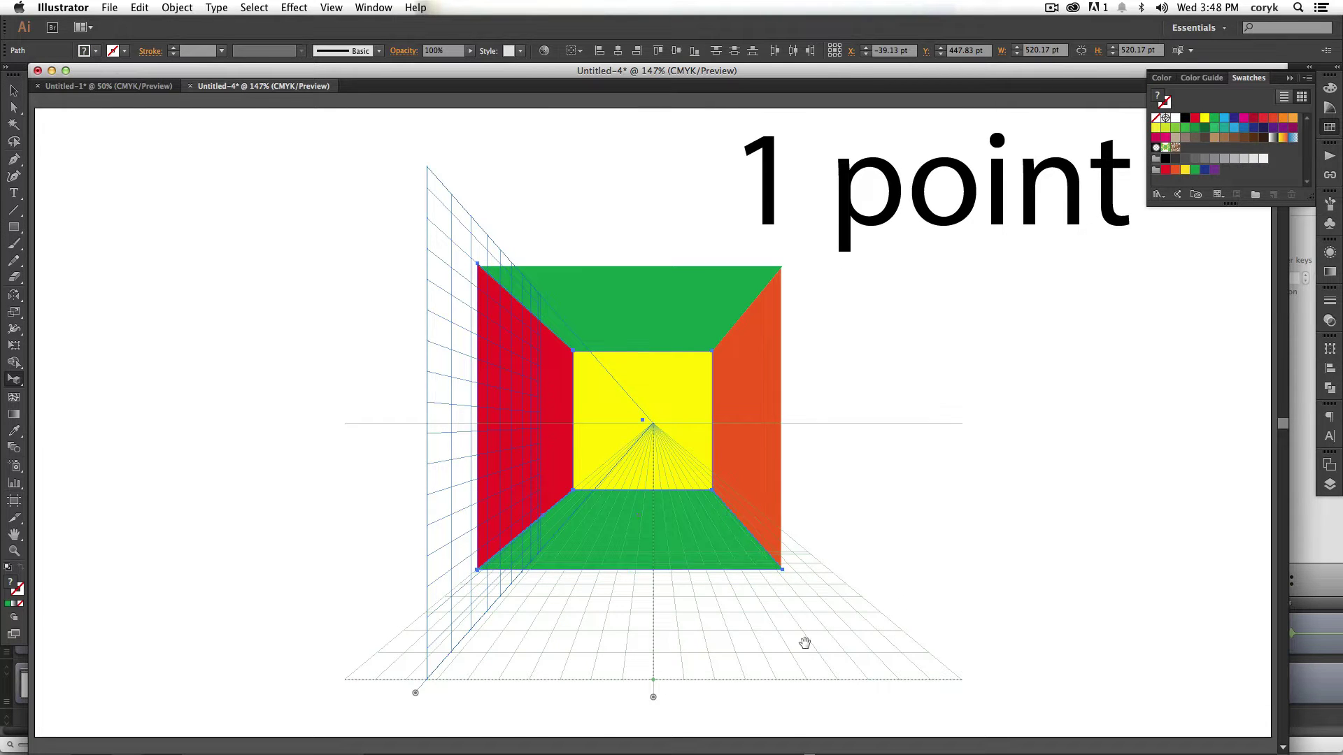
pyautogui.scroll(-10, 805, 659)
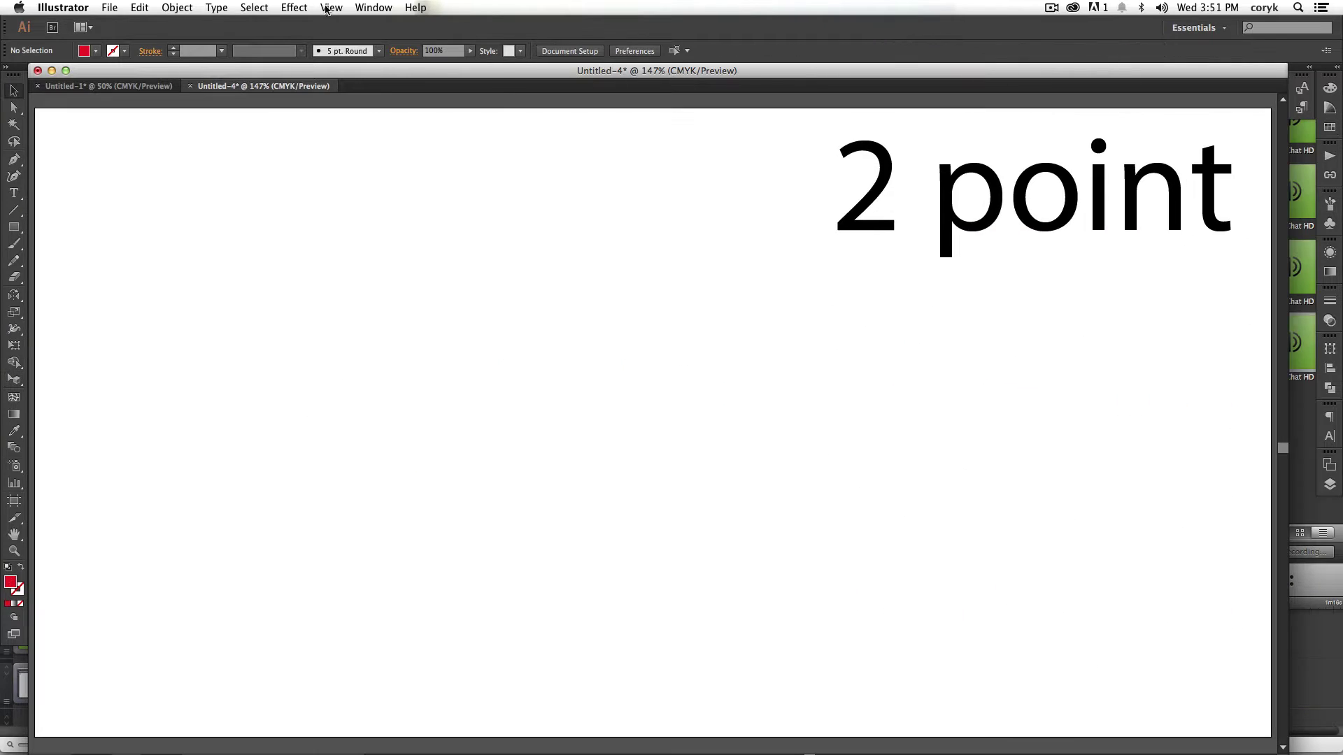
# Show the preset two-point perspective grid on the empty artboard.
pyautogui.click(330, 8)
pyautogui.moveTo(429, 446)
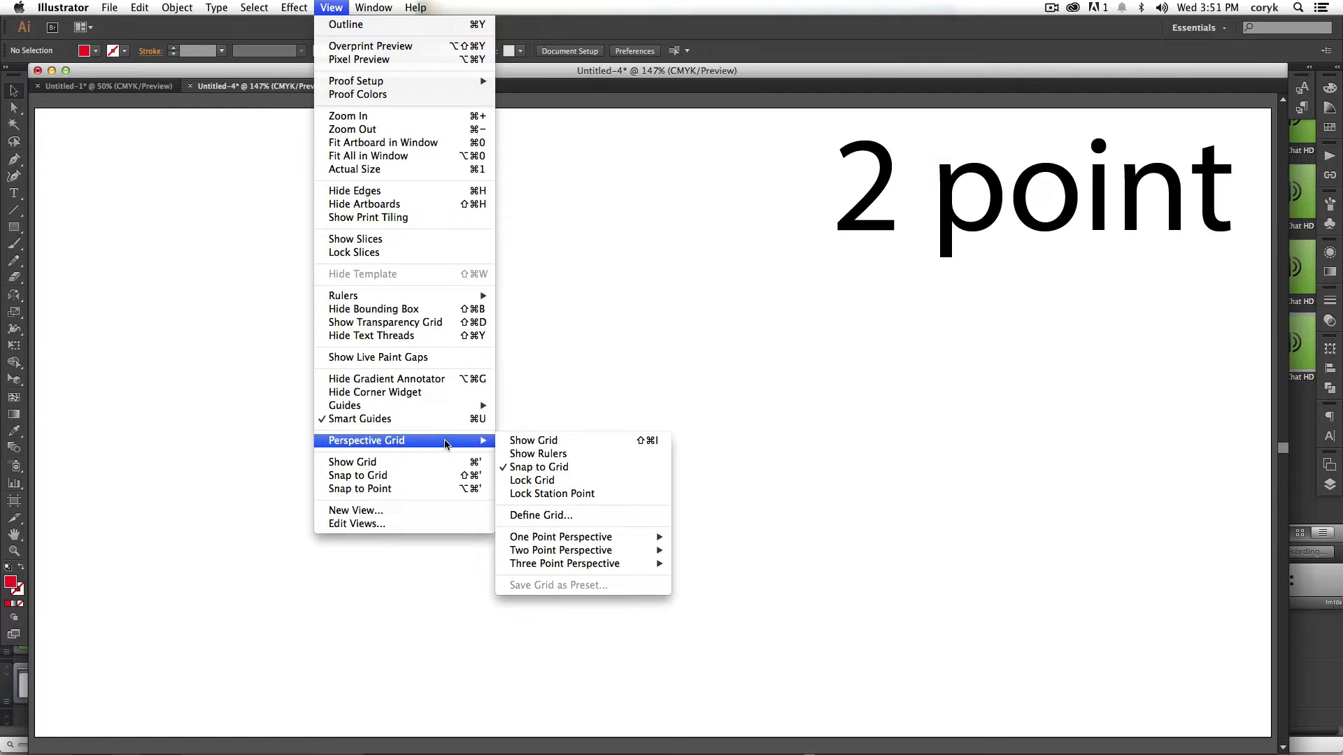
pyautogui.moveTo(588, 552)
pyautogui.click(717, 549)
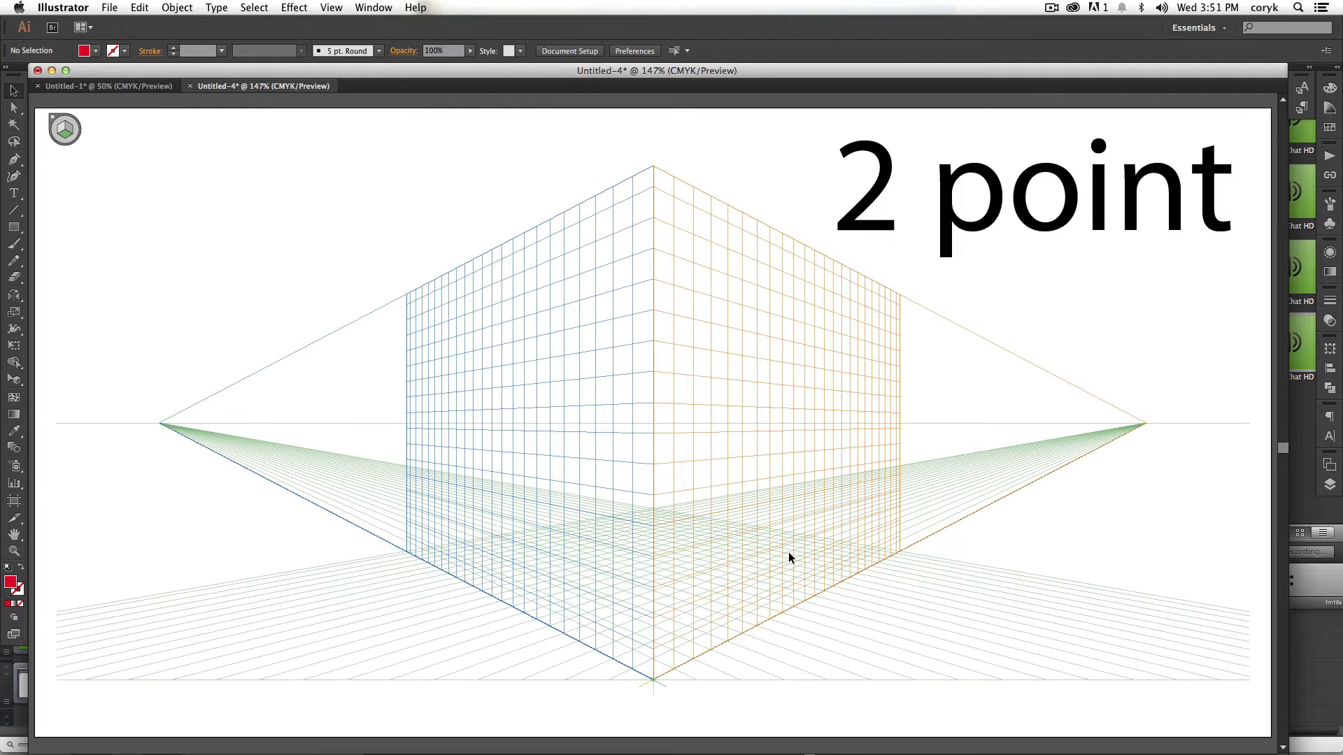
# Redefine the two-point perspective grid with a viewing angle of 30 degrees.
pyautogui.click(333, 8)
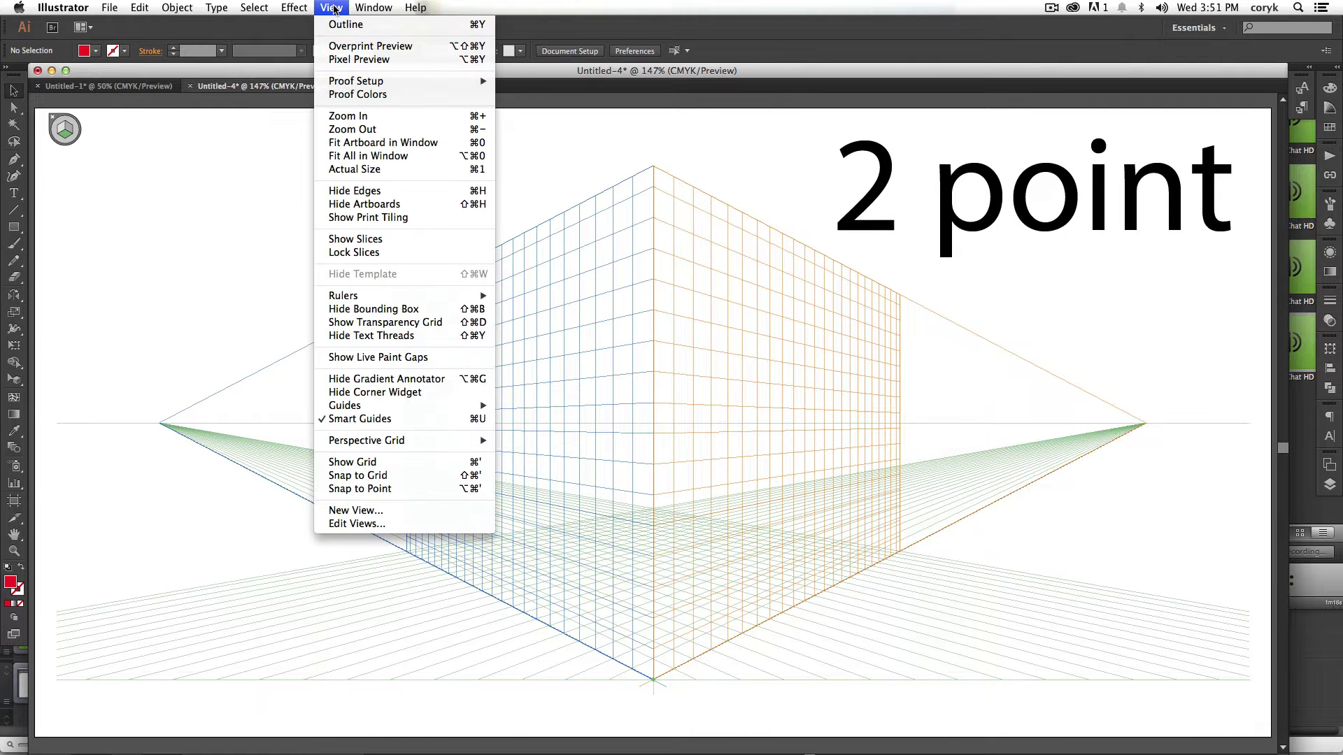
pyautogui.moveTo(389, 442)
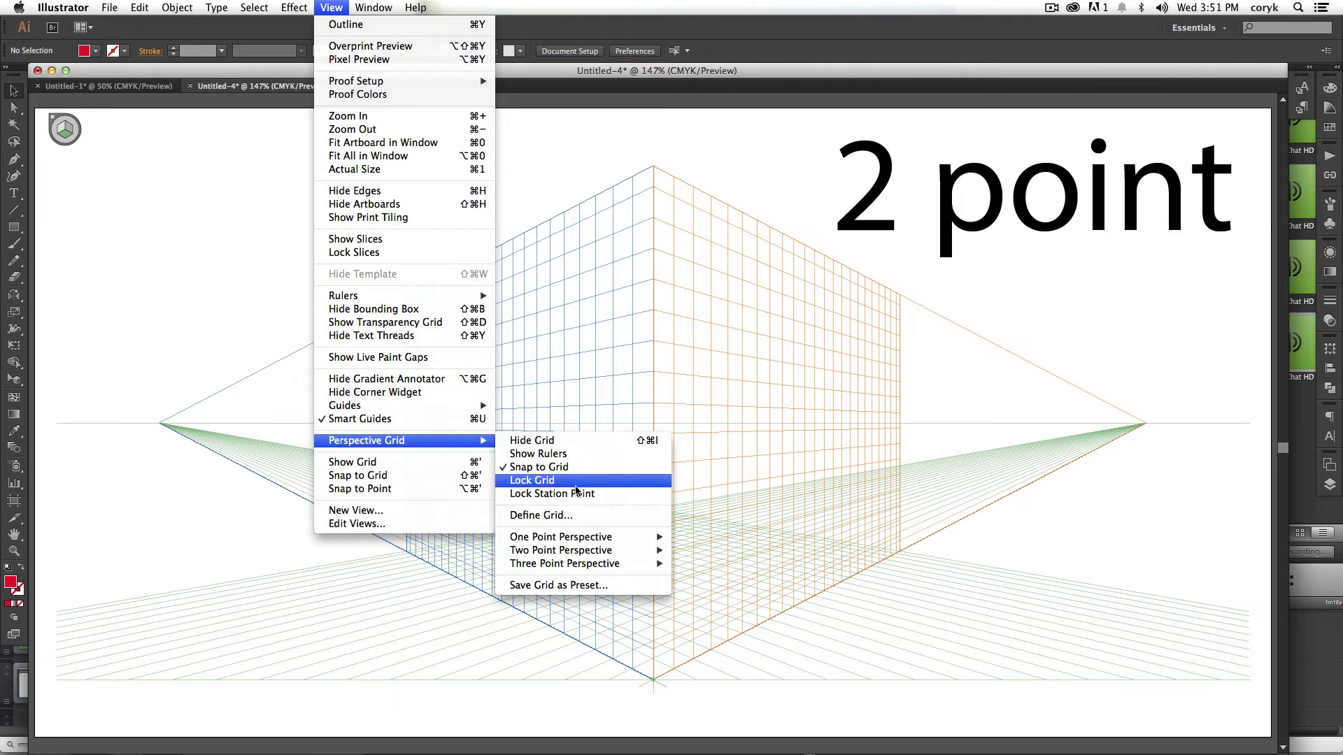
pyautogui.click(590, 518)
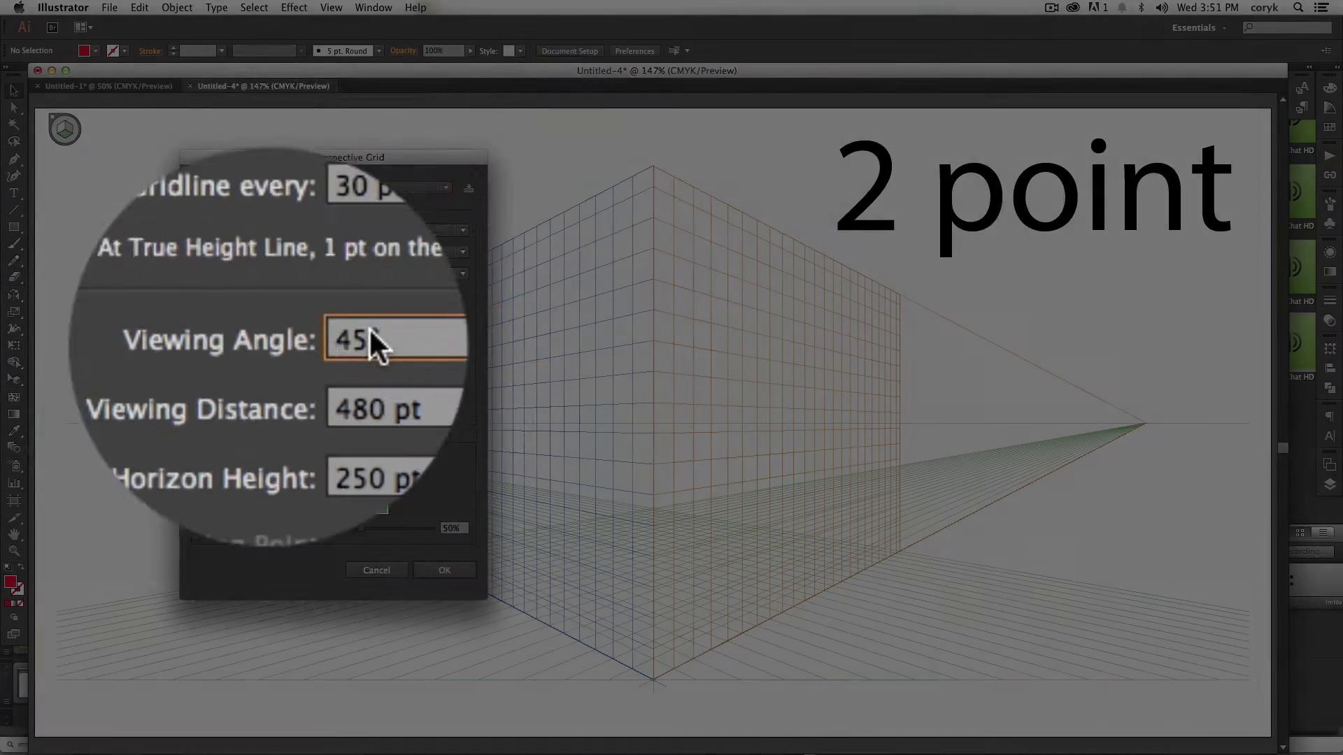
pyautogui.click(301, 344)
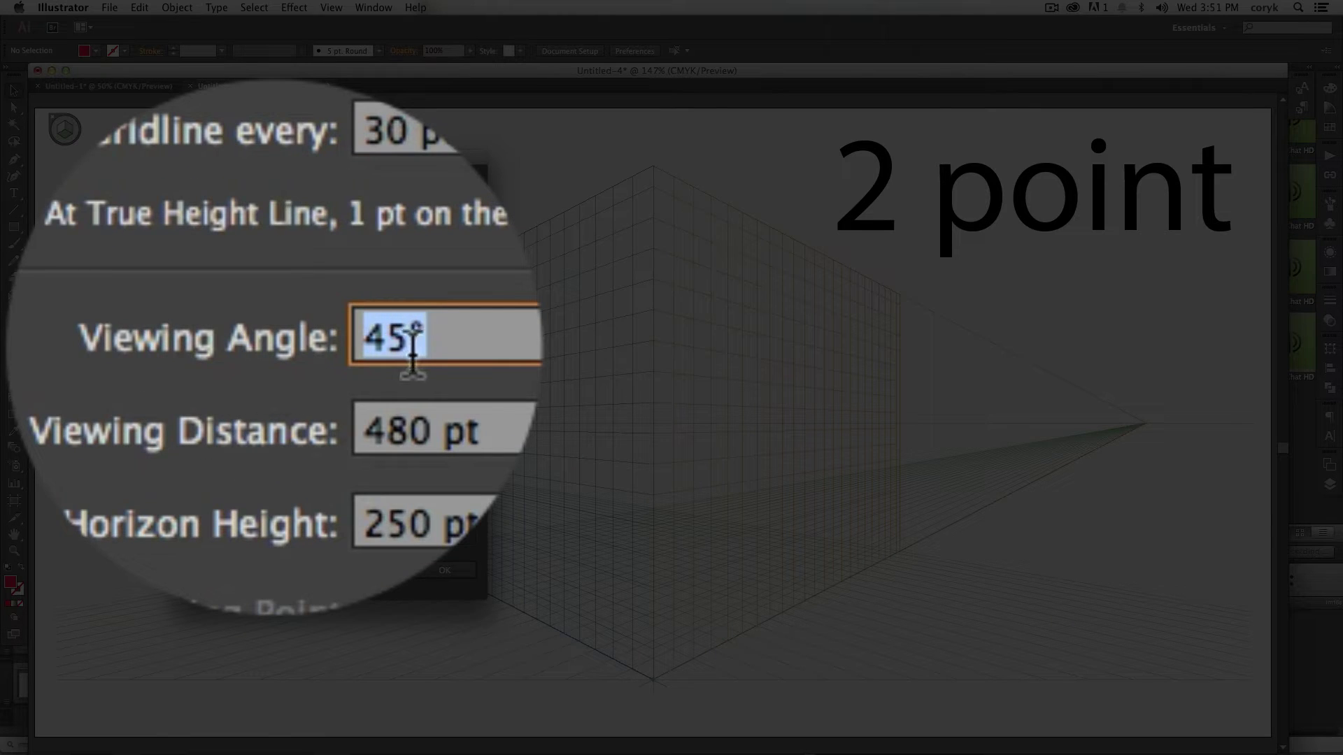
pyautogui.write('30')
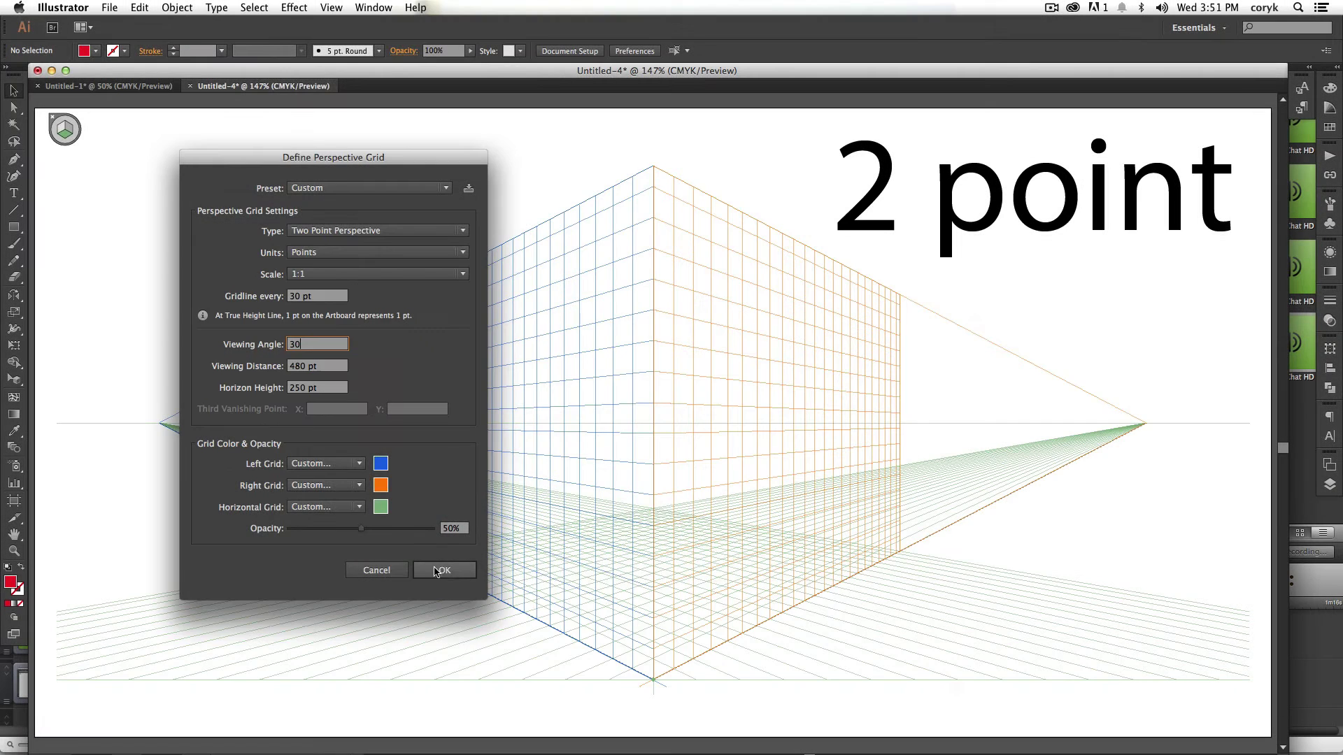
pyautogui.click(444, 570)
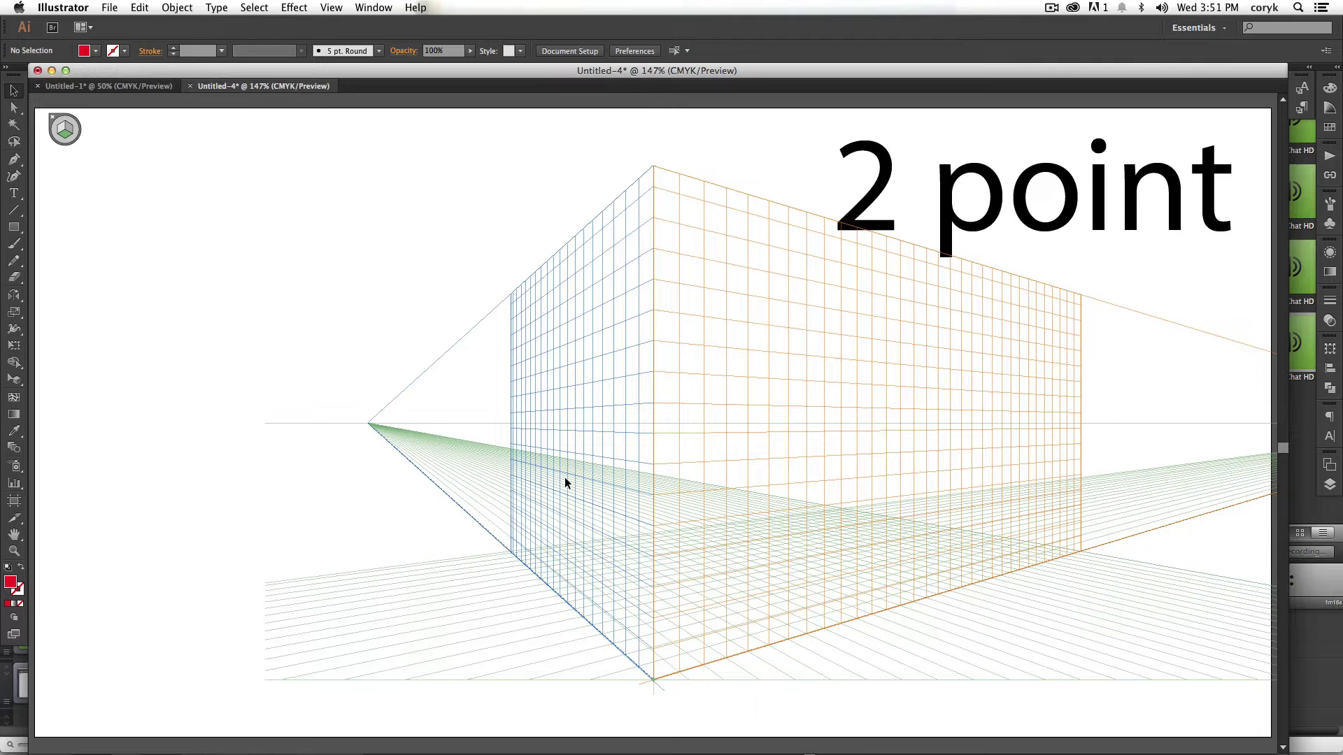
# Draw a square about 492 pt wide on the left grid plane from the grid's base corner and fill it light blue.
pyautogui.press('shift')
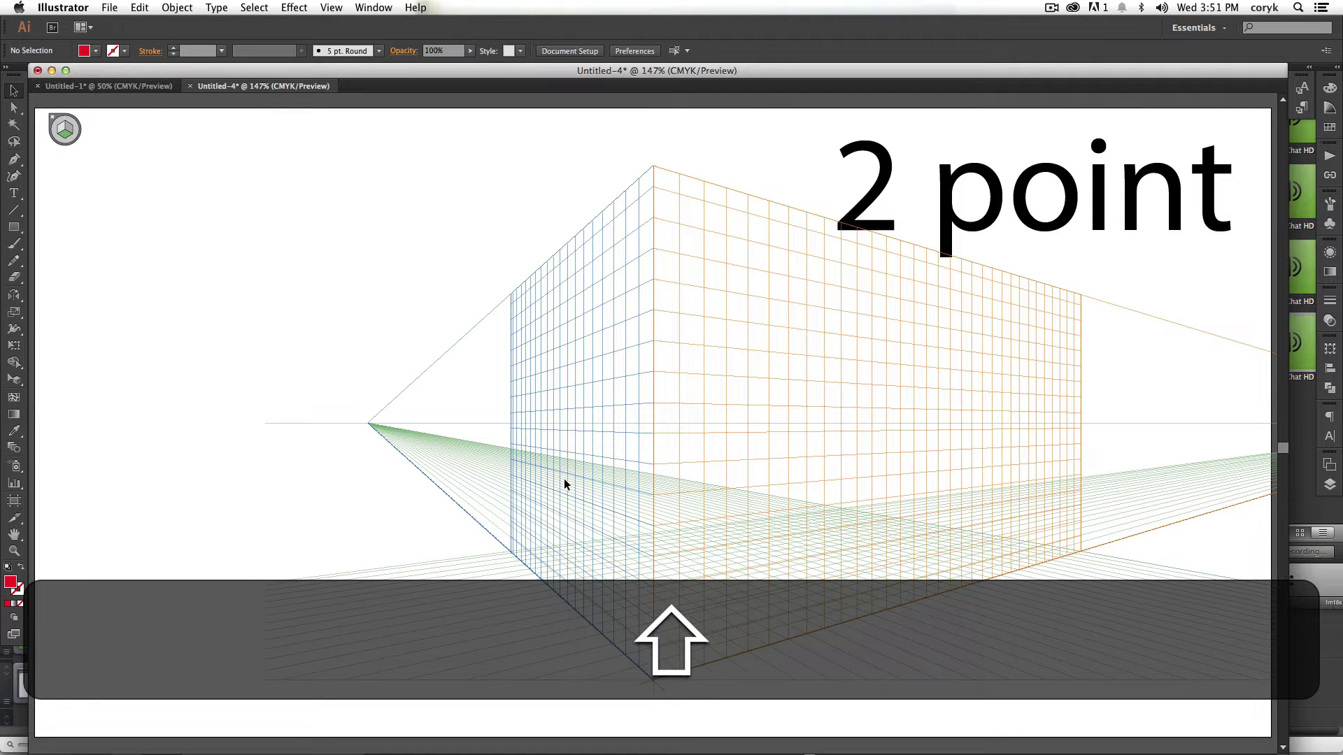
pyautogui.hotkey('shift', 'v')
pyautogui.press('1')
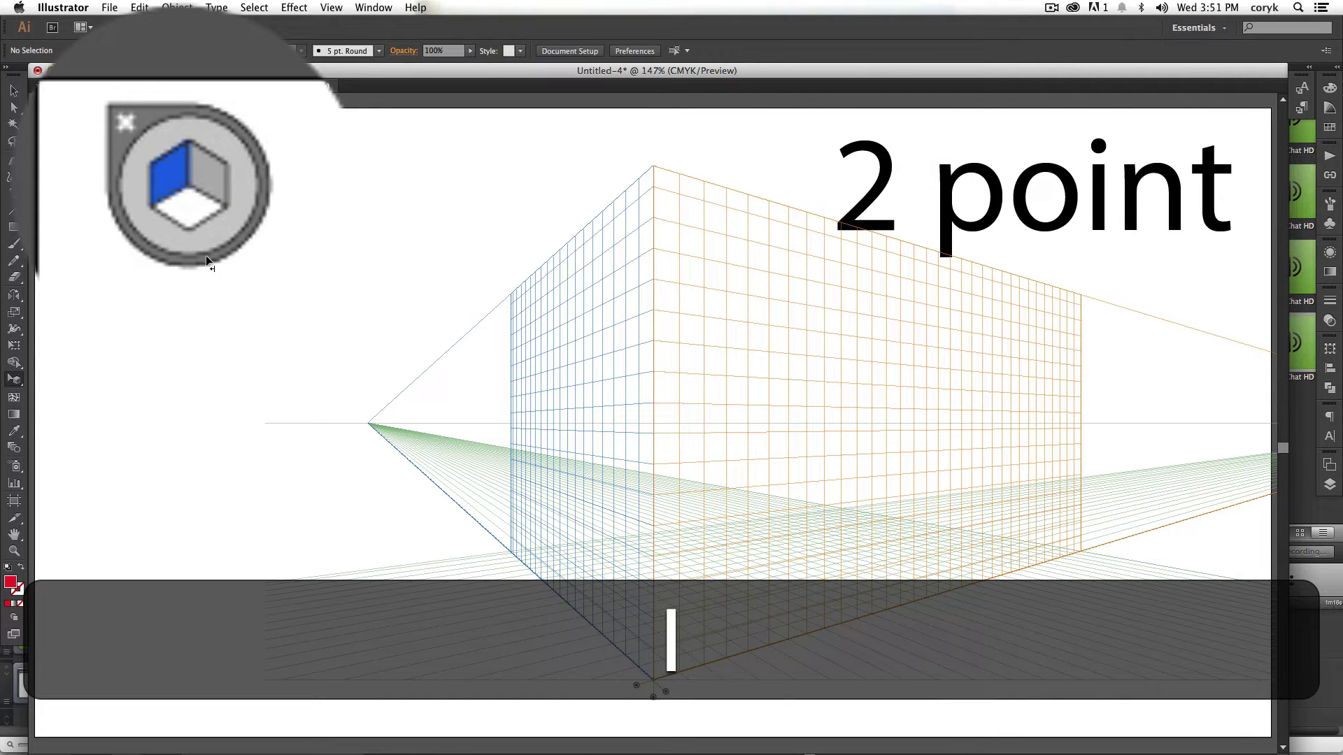
pyautogui.press('m')
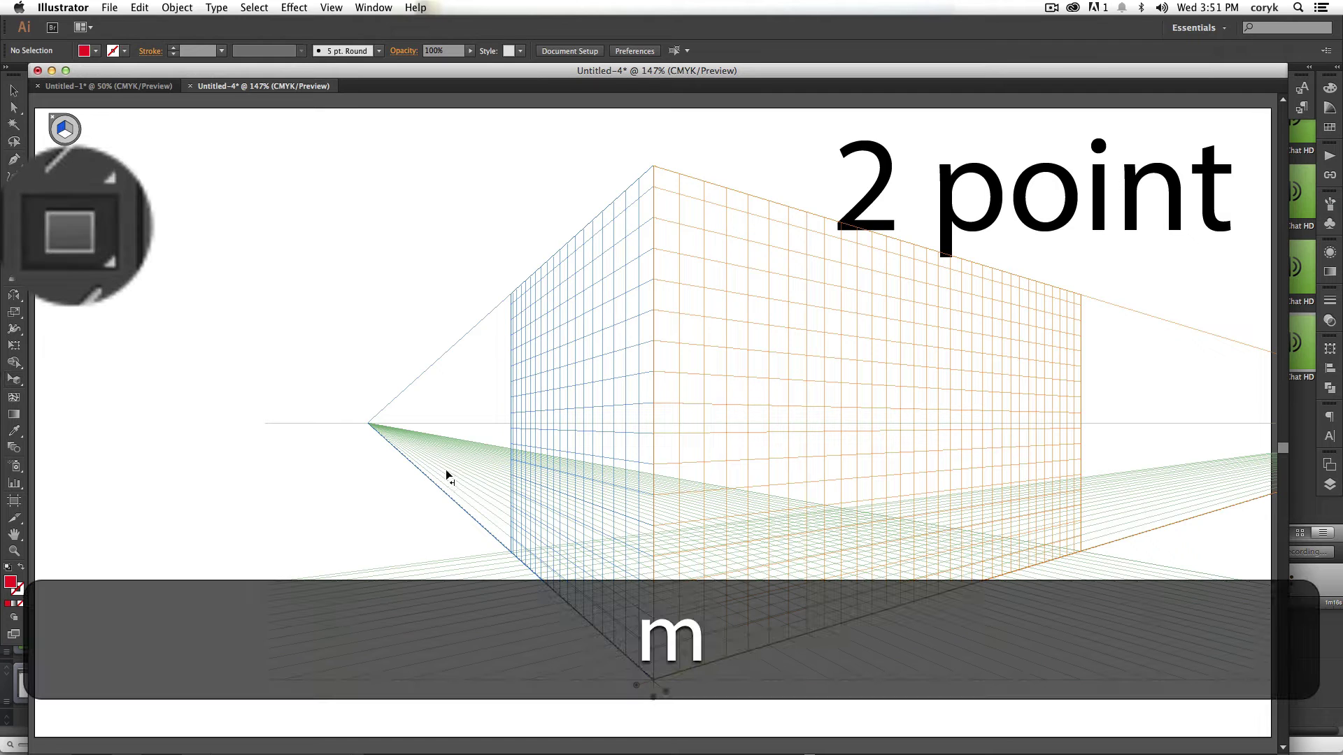
pyautogui.moveTo(652, 678); pyautogui.dragTo(519, 329)
pyautogui.press('shift')
pyautogui.click(1330, 127)
pyautogui.click(1224, 118)
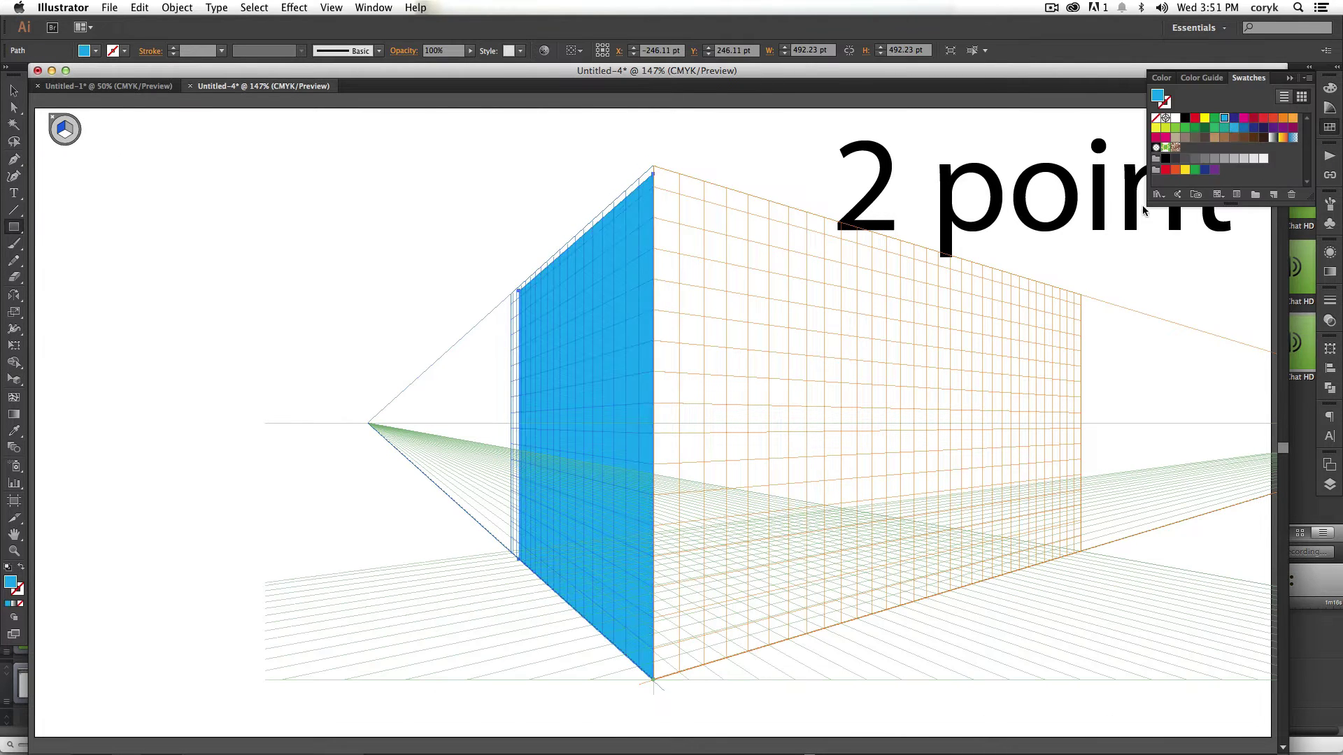
# Draw an adjoining face about 491 pt wide on the right grid plane, sharing the blue face's front edge, and fill it orange.
pyautogui.press('2')
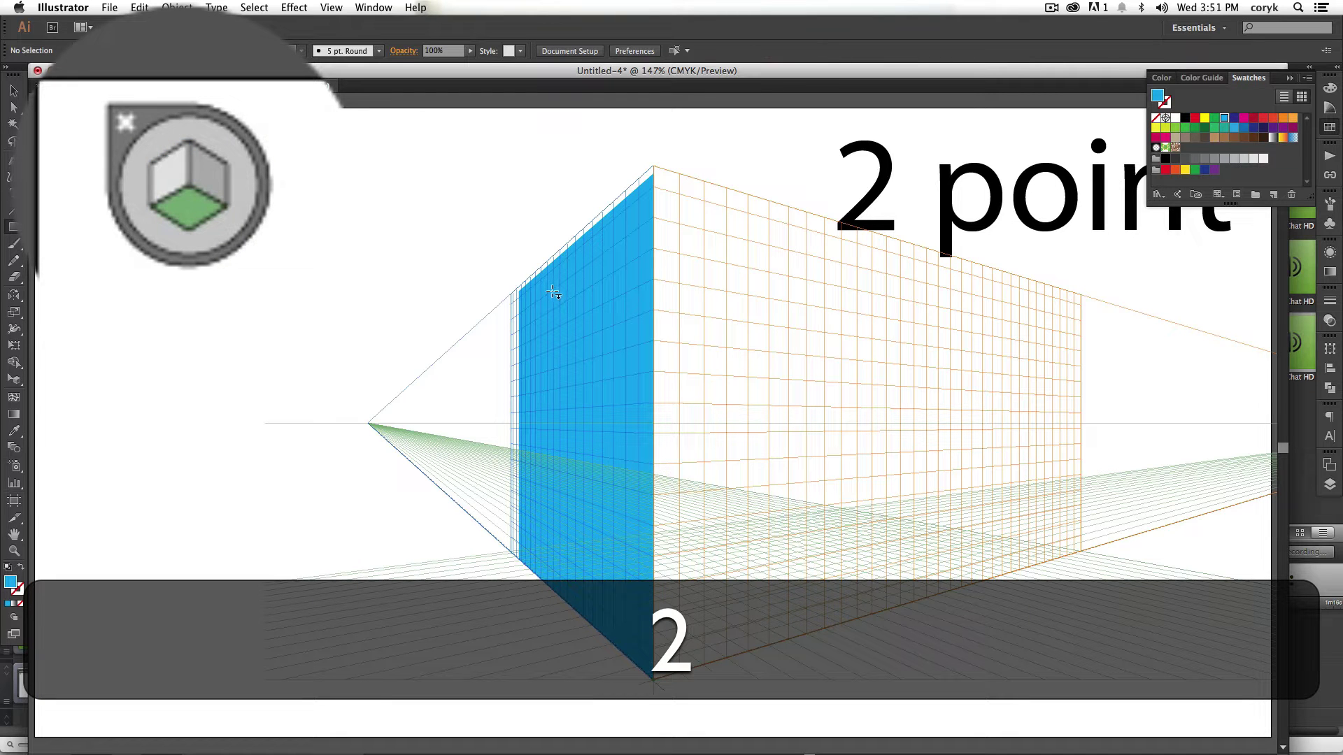
pyautogui.press('3')
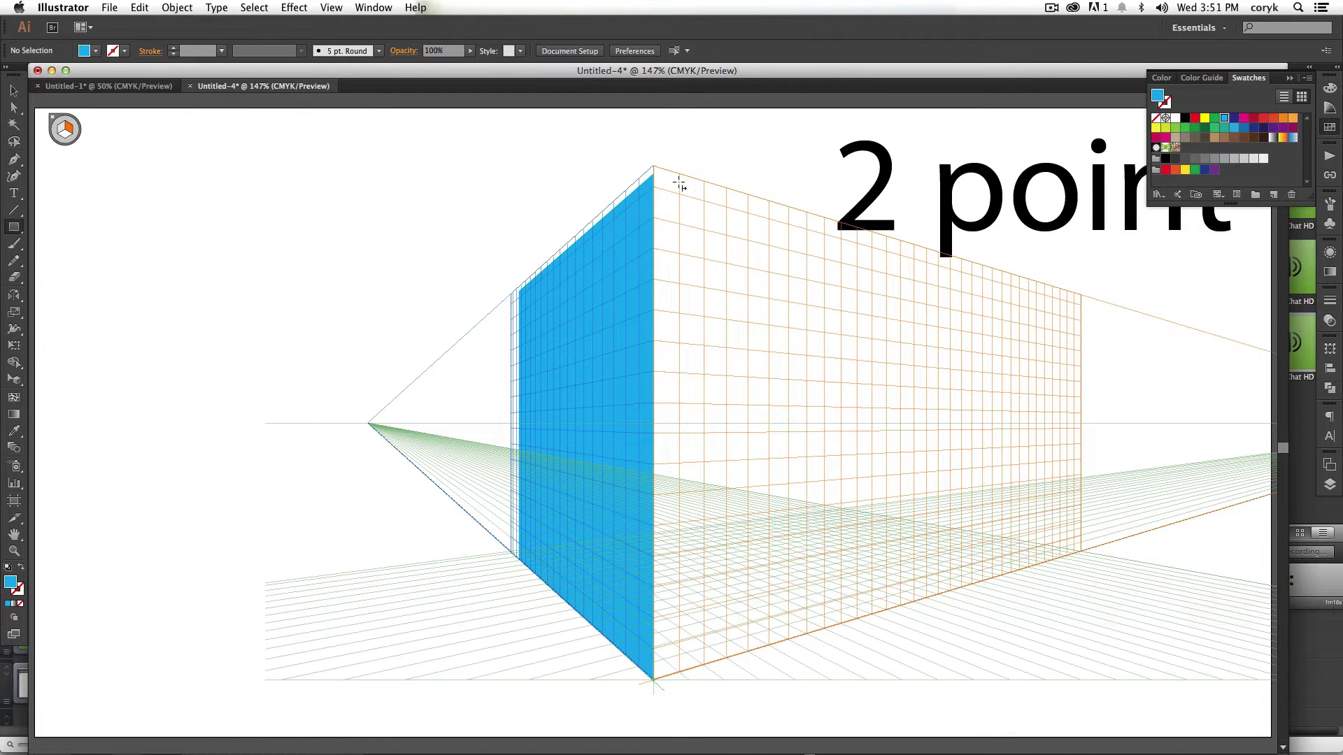
pyautogui.moveTo(655, 172); pyautogui.dragTo(942, 564)
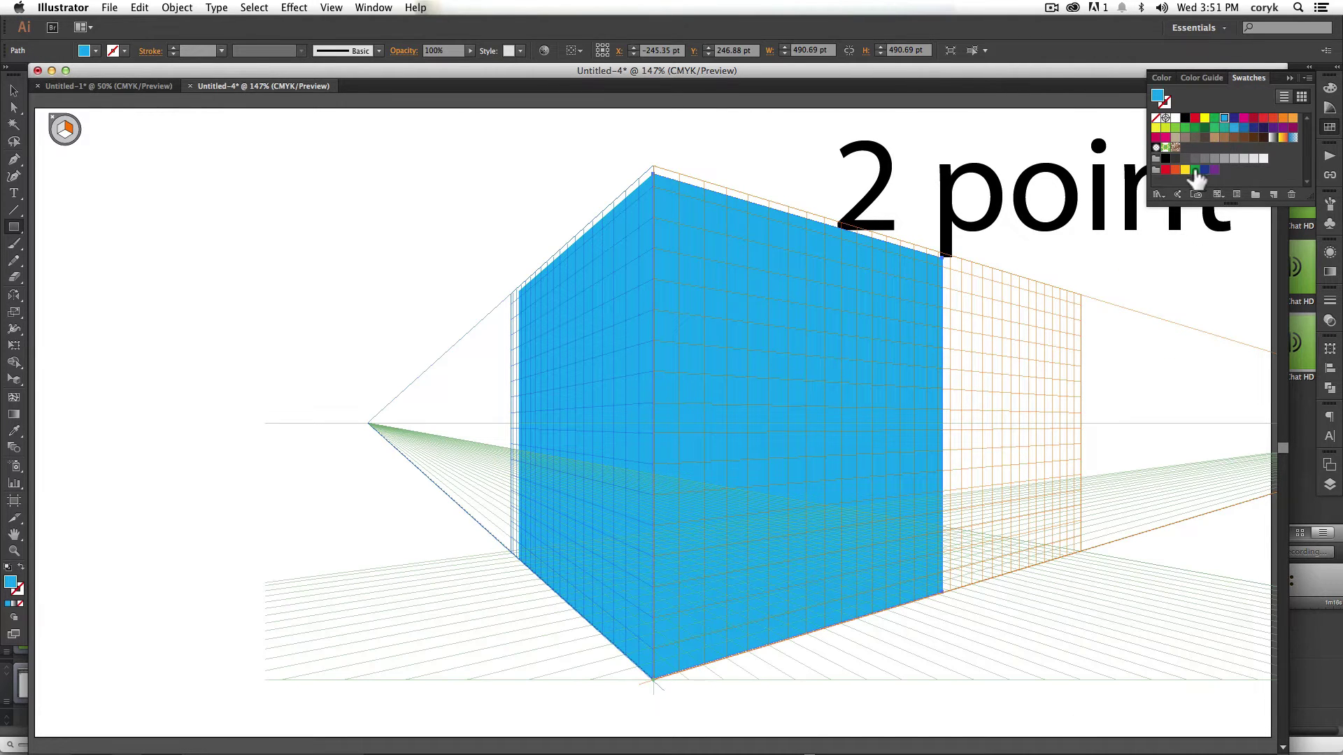
pyautogui.click(1175, 170)
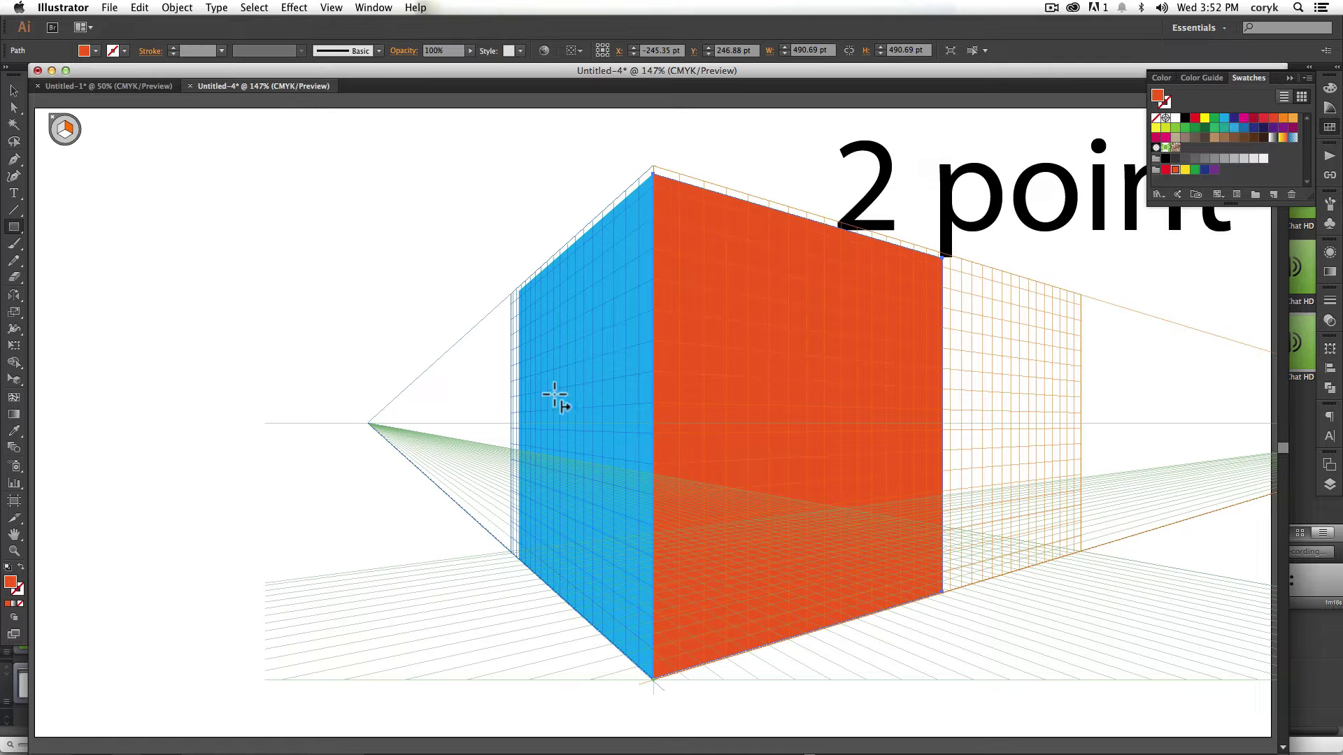
# Draw a circle about 420 pt wide in perspective inside the orange face.
pyautogui.press('l')
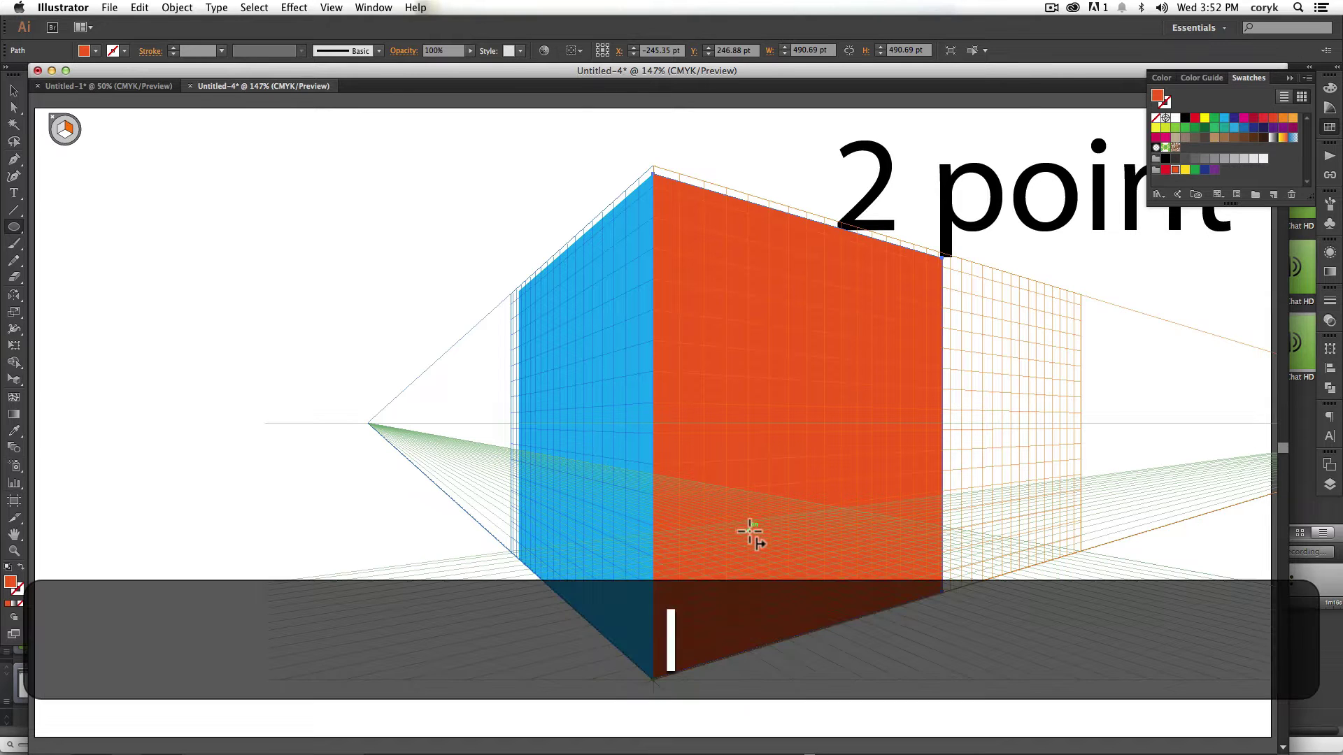
pyautogui.press('shift')
pyautogui.moveTo(688, 631); pyautogui.dragTo(860, 326)
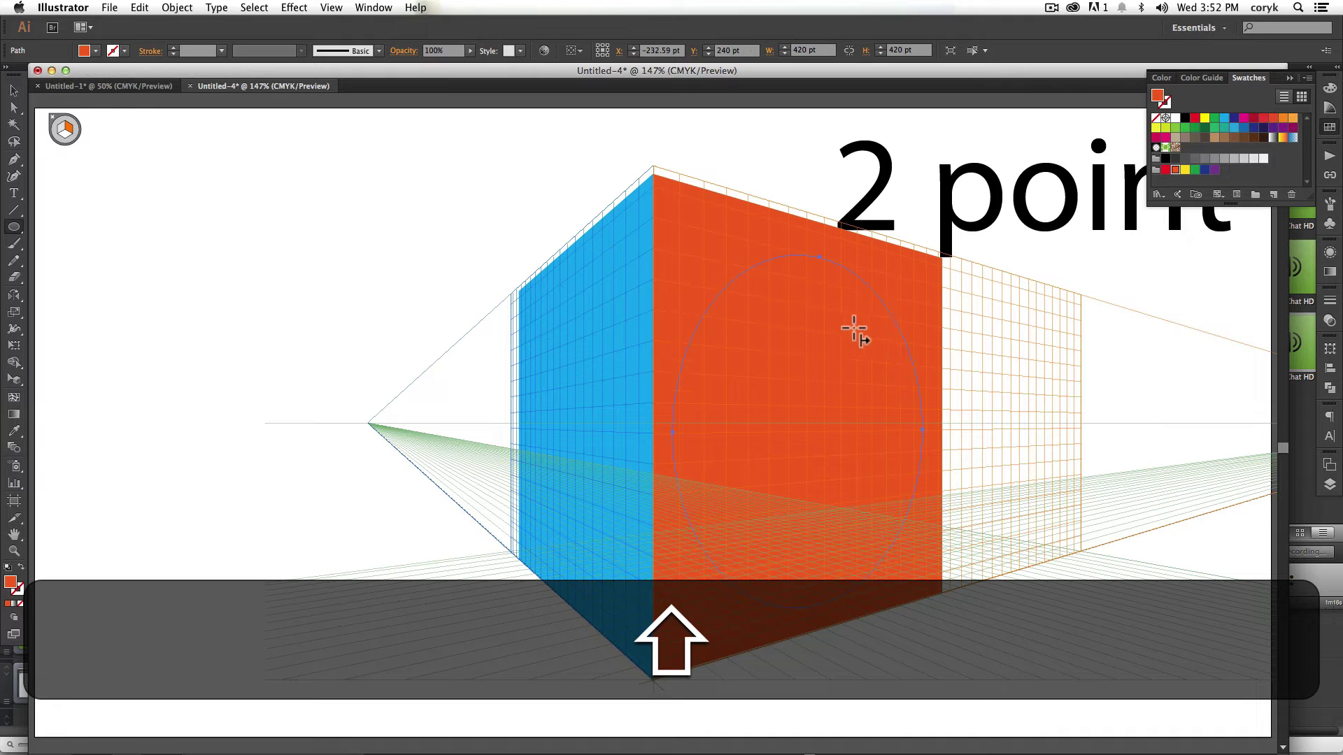
# Cut the circle out of the orange face with the Shape Builder tool.
pyautogui.hotkey('shift', 'v')
pyautogui.keyDown('shift'); pyautogui.click(929, 274); pyautogui.keyUp('shift')
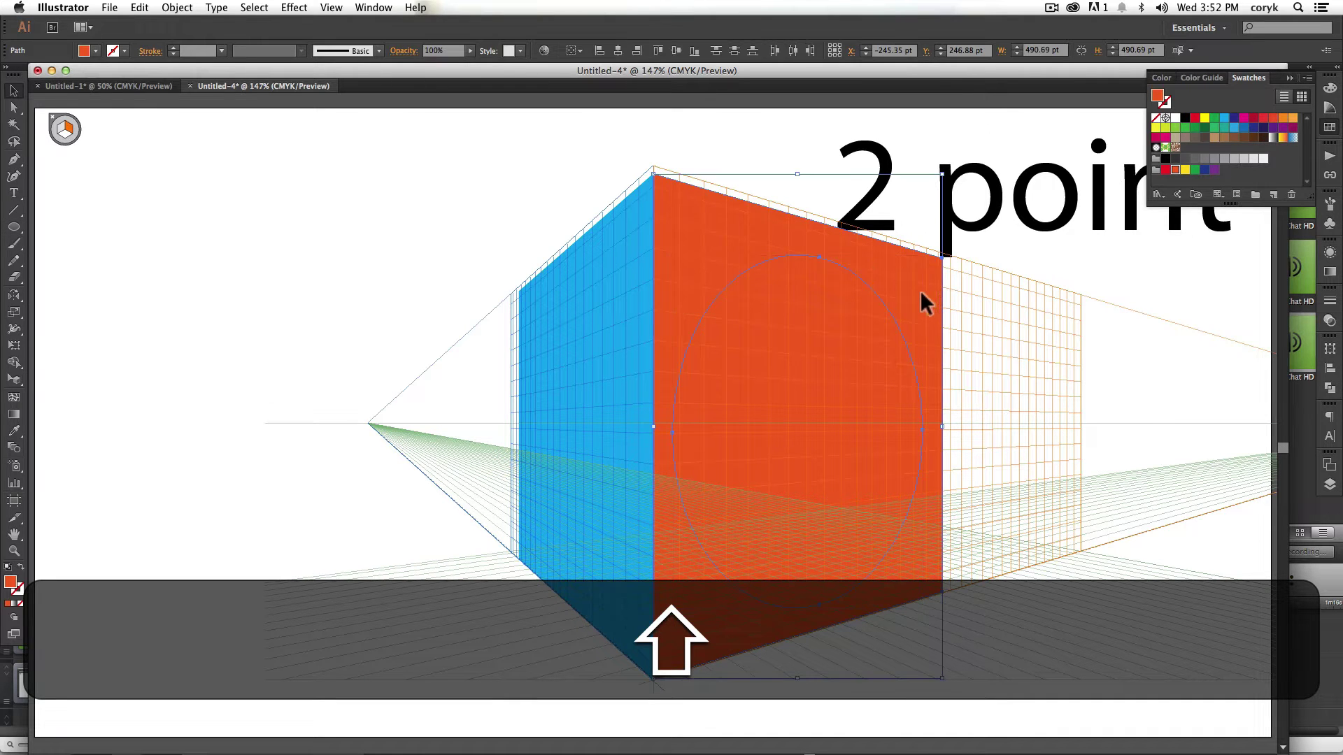
pyautogui.hotkey('shift', 'm')
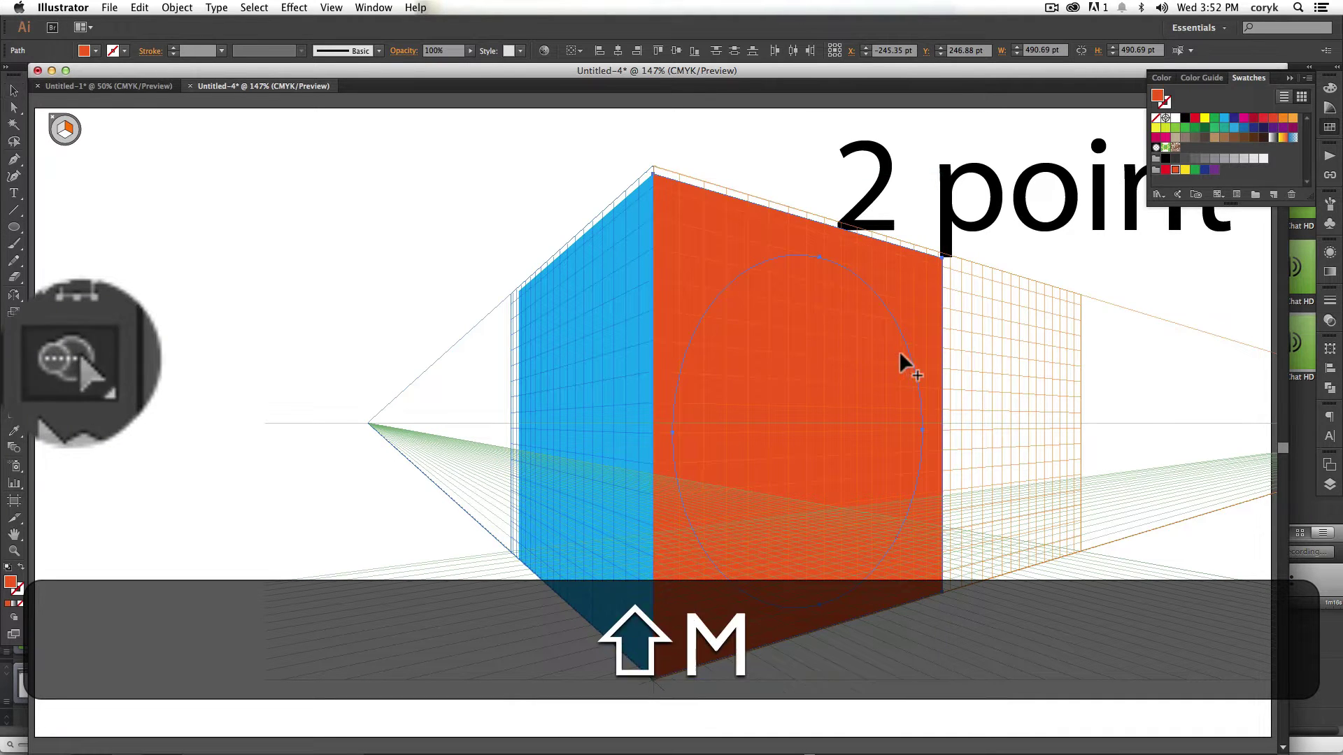
pyautogui.press('alt')
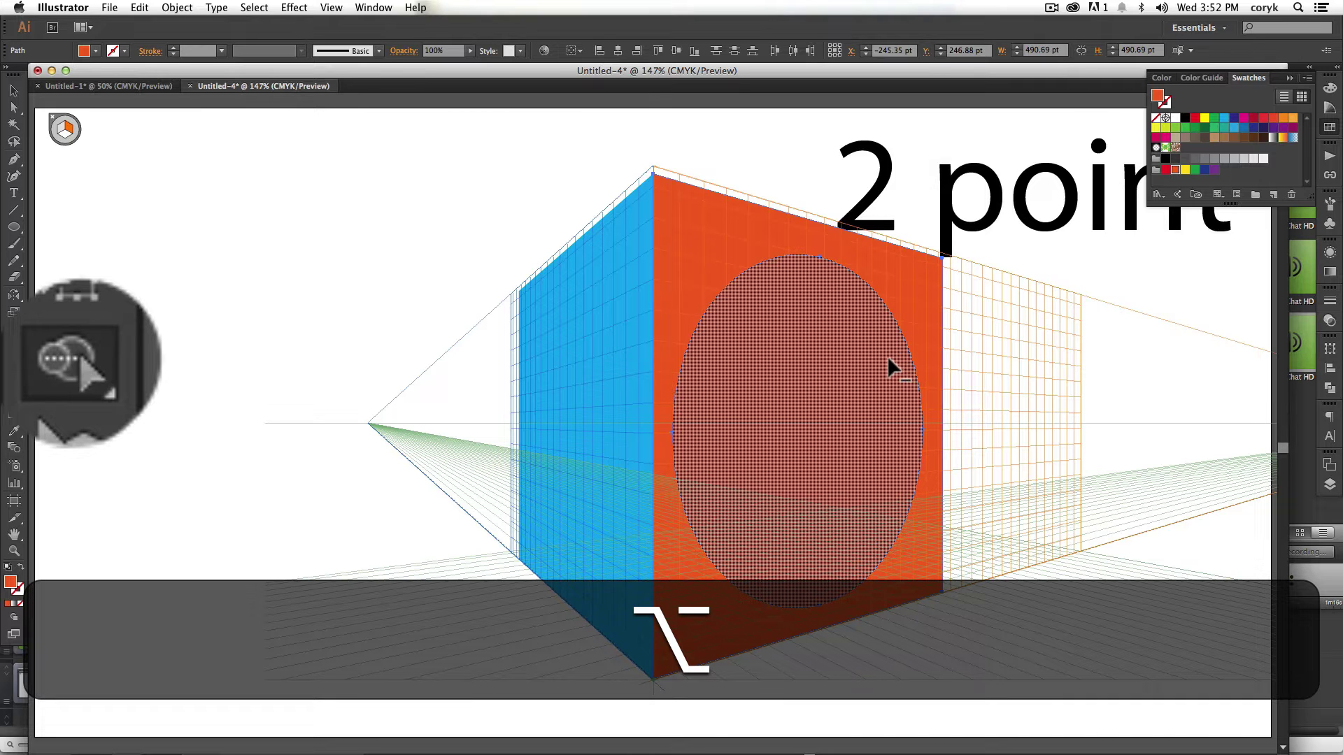
pyautogui.keyDown('alt'); pyautogui.click(887, 356); pyautogui.keyUp('alt')
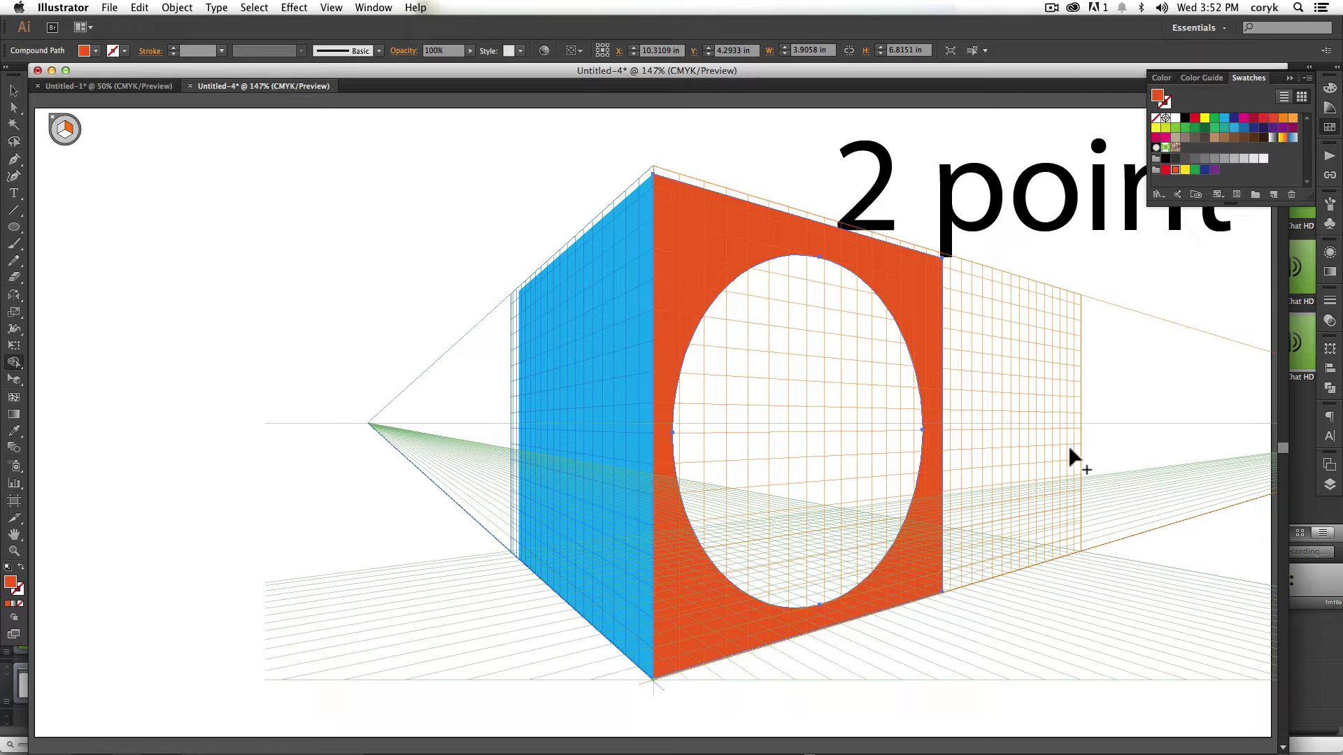
# Draw a circle about 389 pt wide on the left grid plane, inside the light blue face.
pyautogui.press('l')
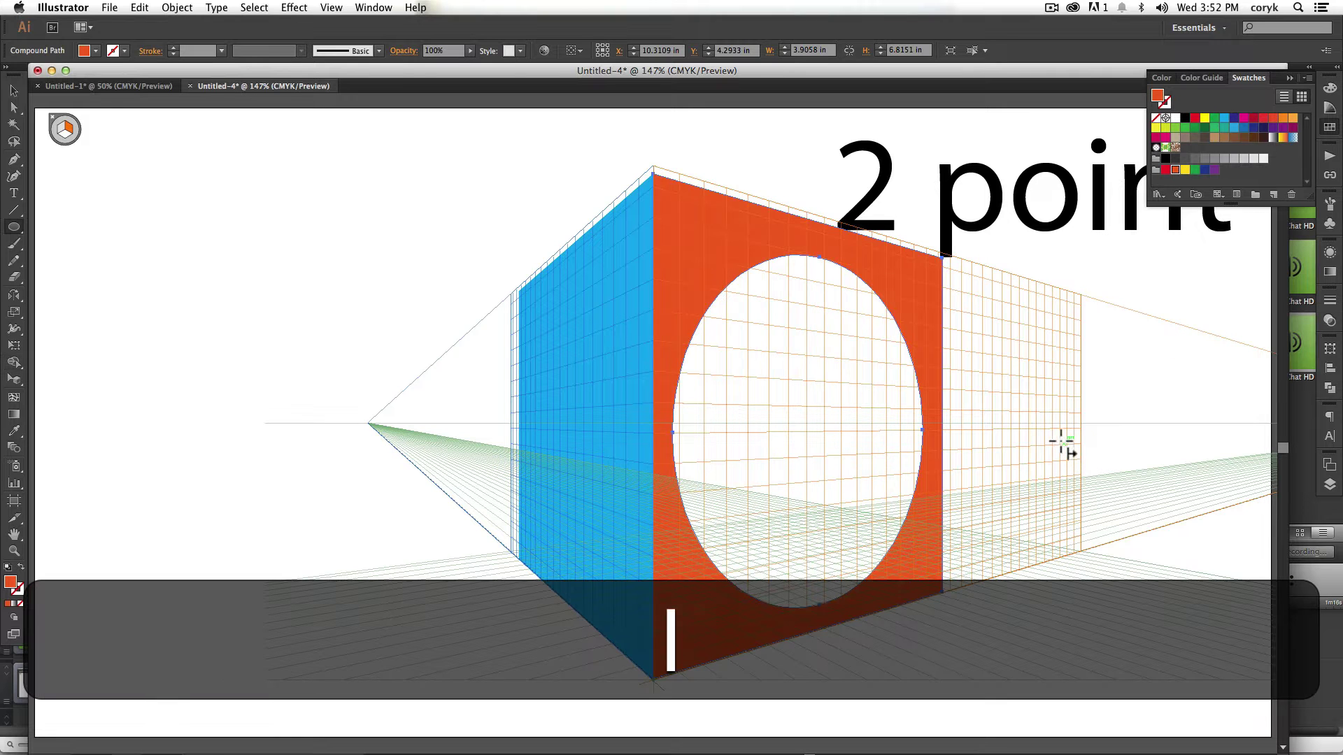
pyautogui.press('l')
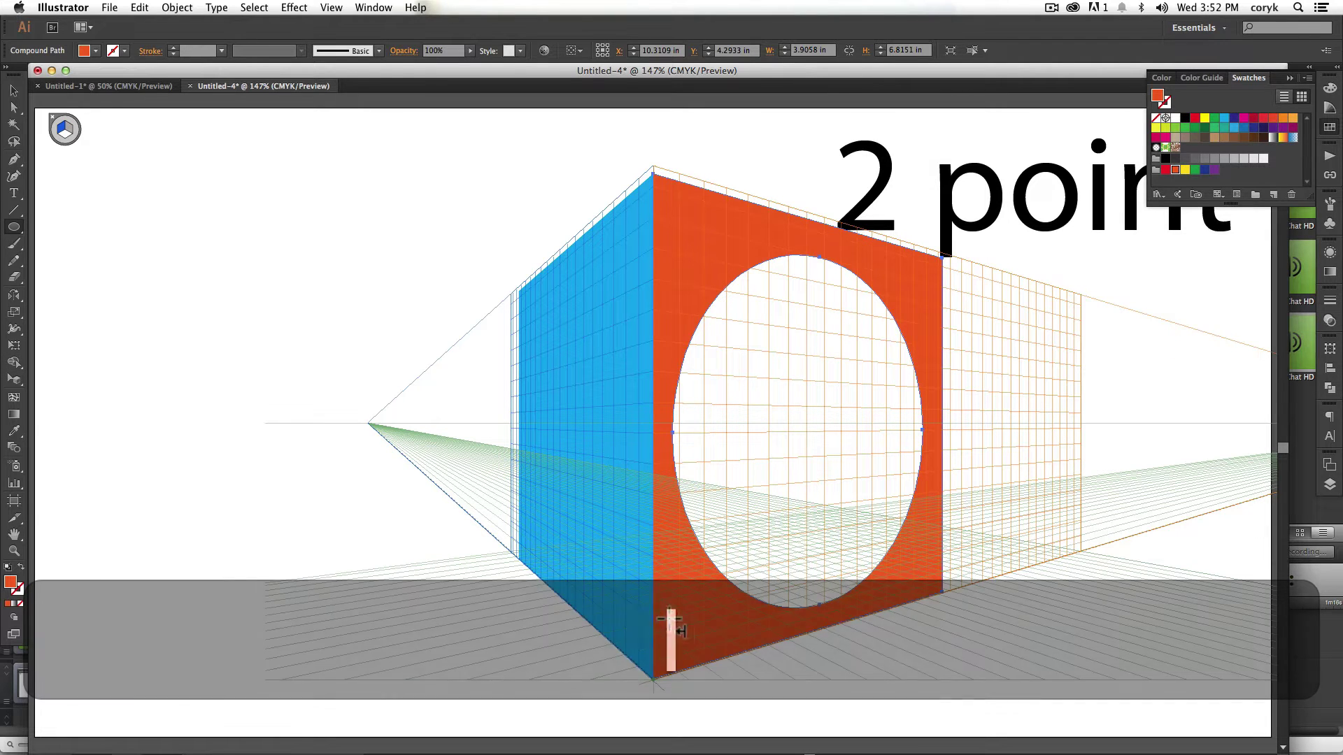
pyautogui.moveTo(629, 623); pyautogui.dragTo(530, 288)
pyautogui.press('shift')
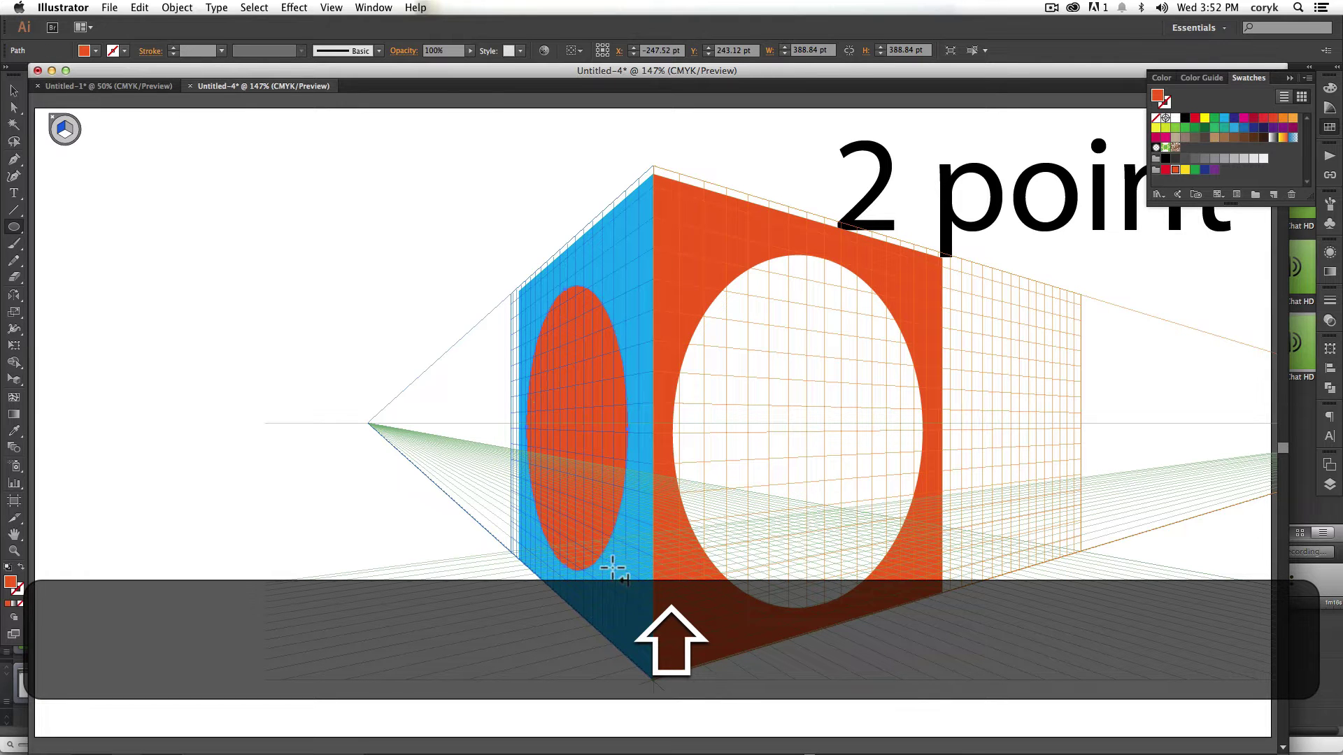
# Cut the circle out of the light blue face with the Shape Builder tool.
pyautogui.press('v')
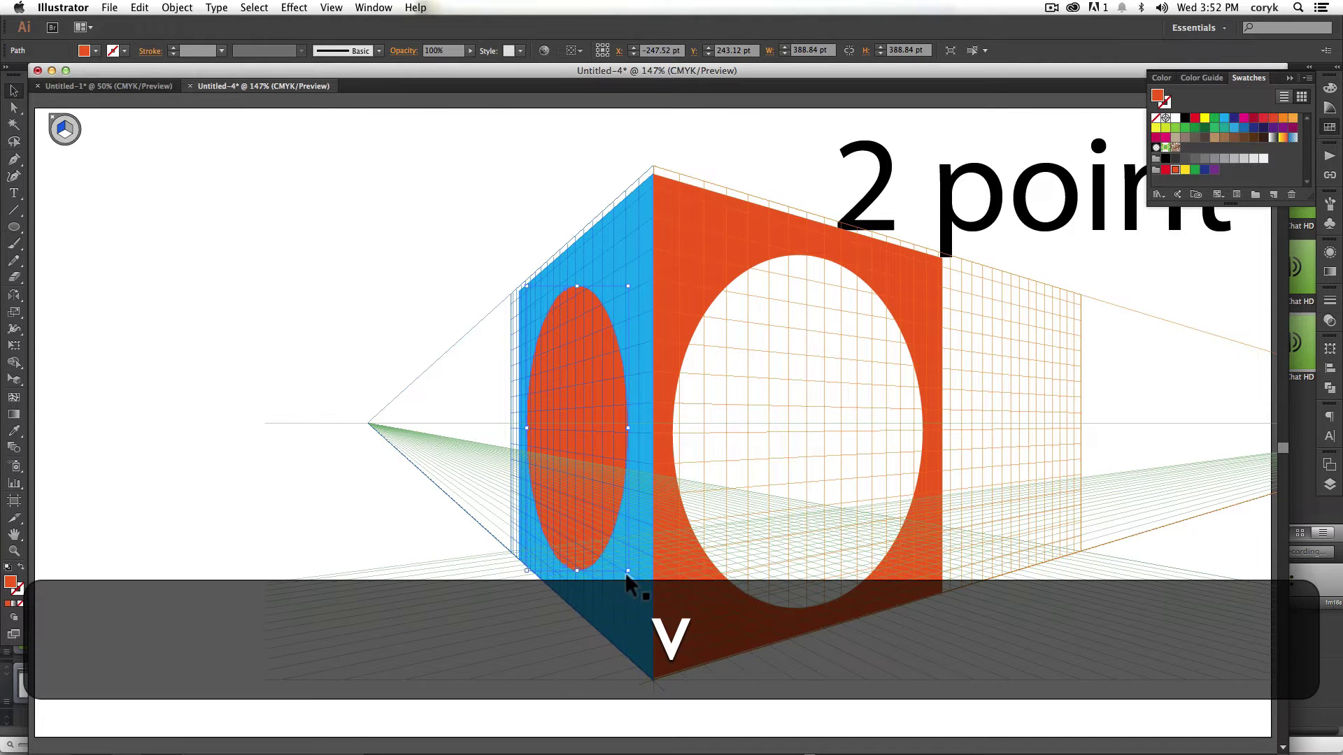
pyautogui.keyDown('shift'); pyautogui.click(629, 611); pyautogui.keyUp('shift')
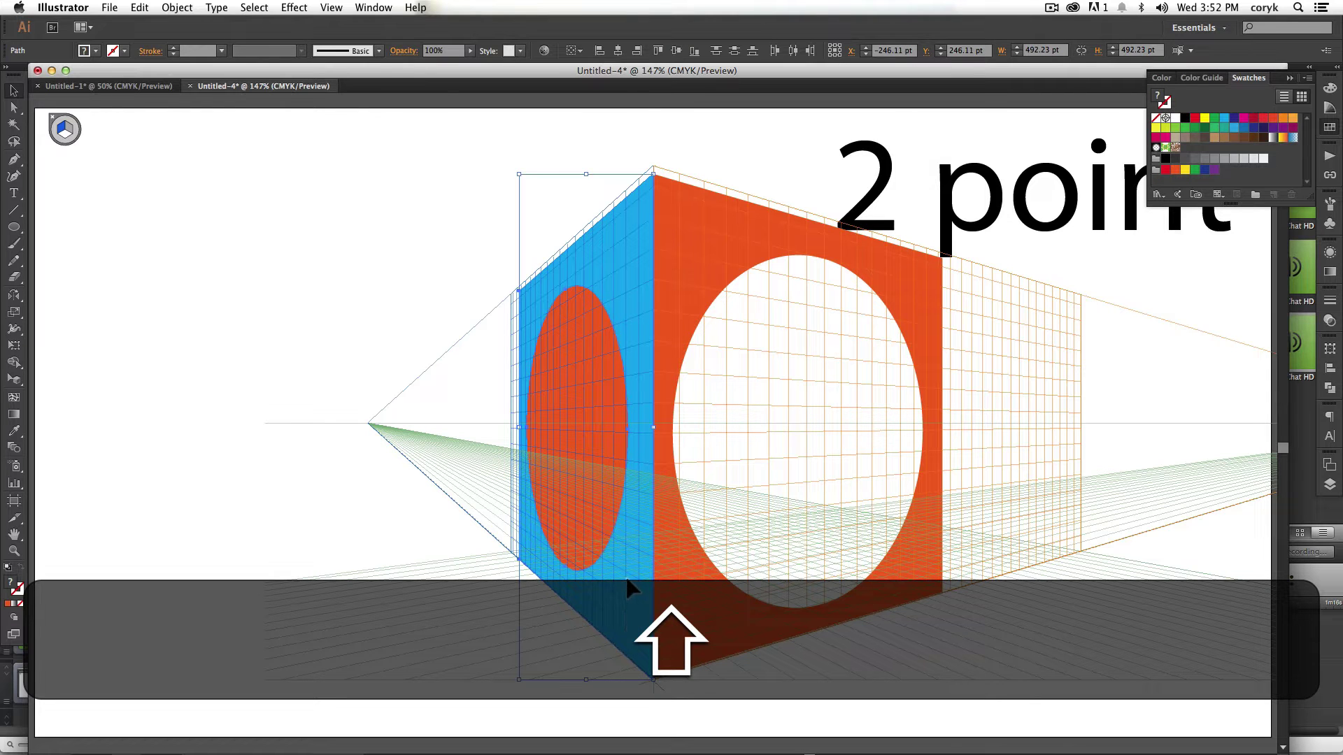
pyautogui.hotkey('shift', 'm')
pyautogui.click(611, 472)
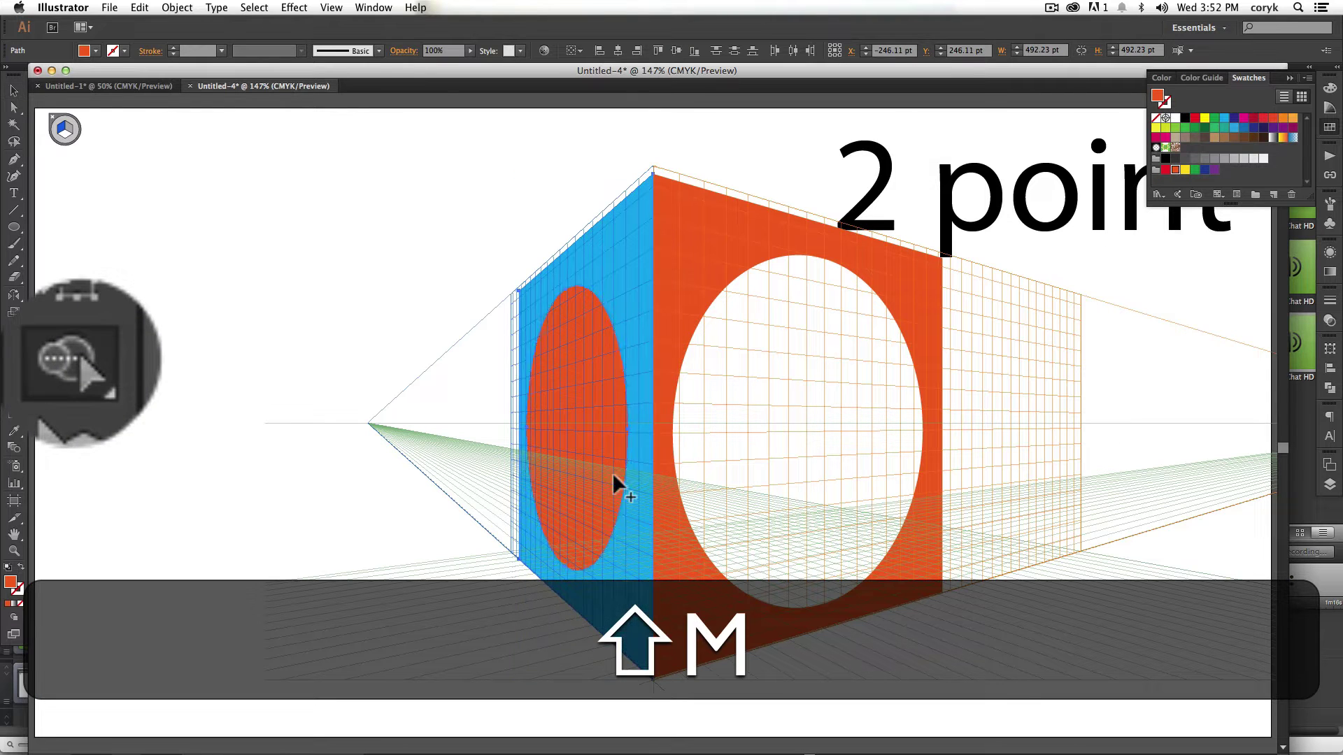
pyautogui.press('alt')
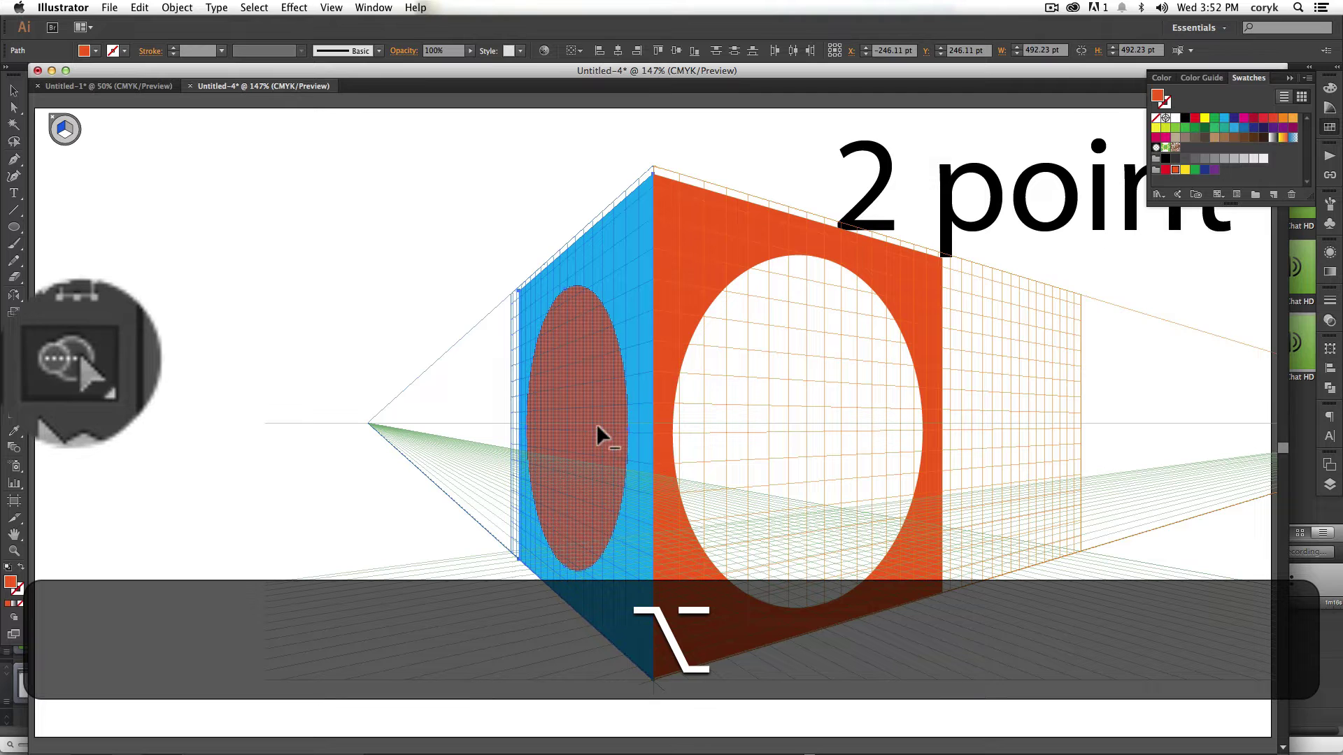
pyautogui.press('super+8')
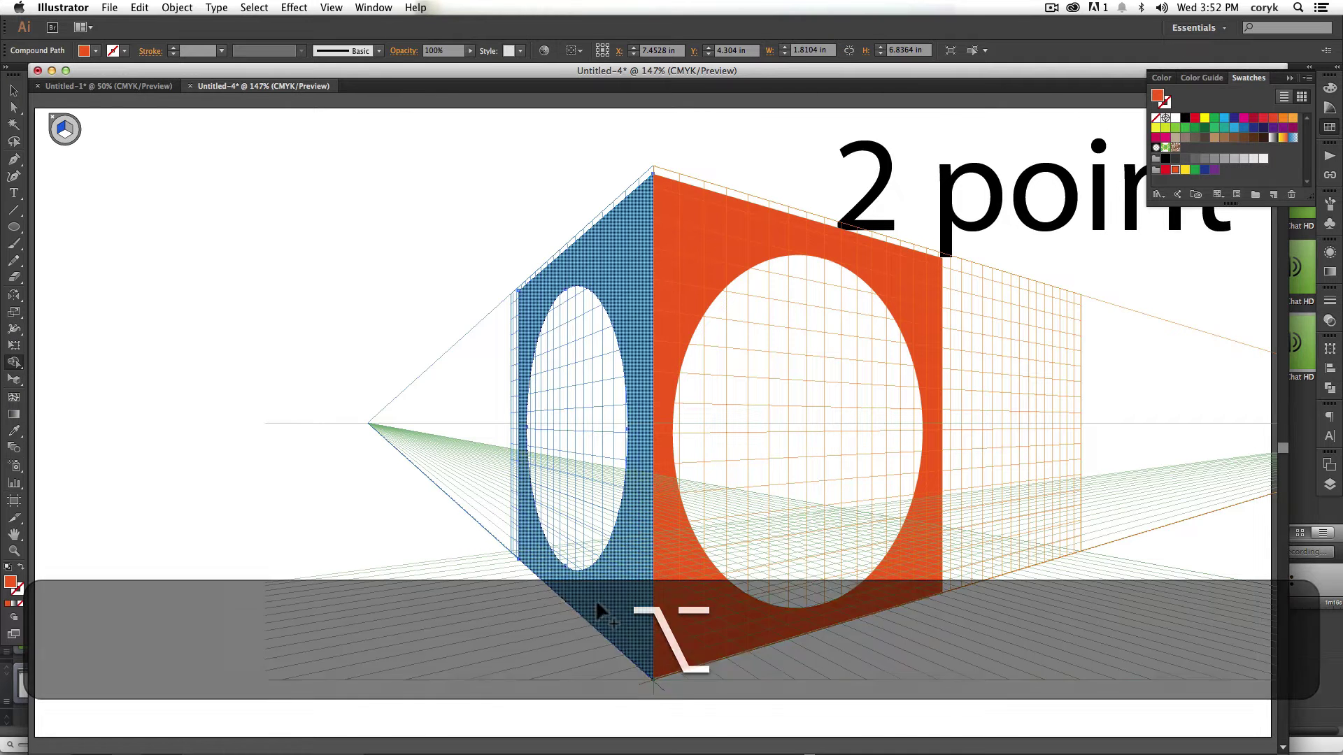
# Draw an inner wall about 161 pt wide on the left plane from the orange face's far edge, send it to back and fill it dark blue.
pyautogui.press('m')
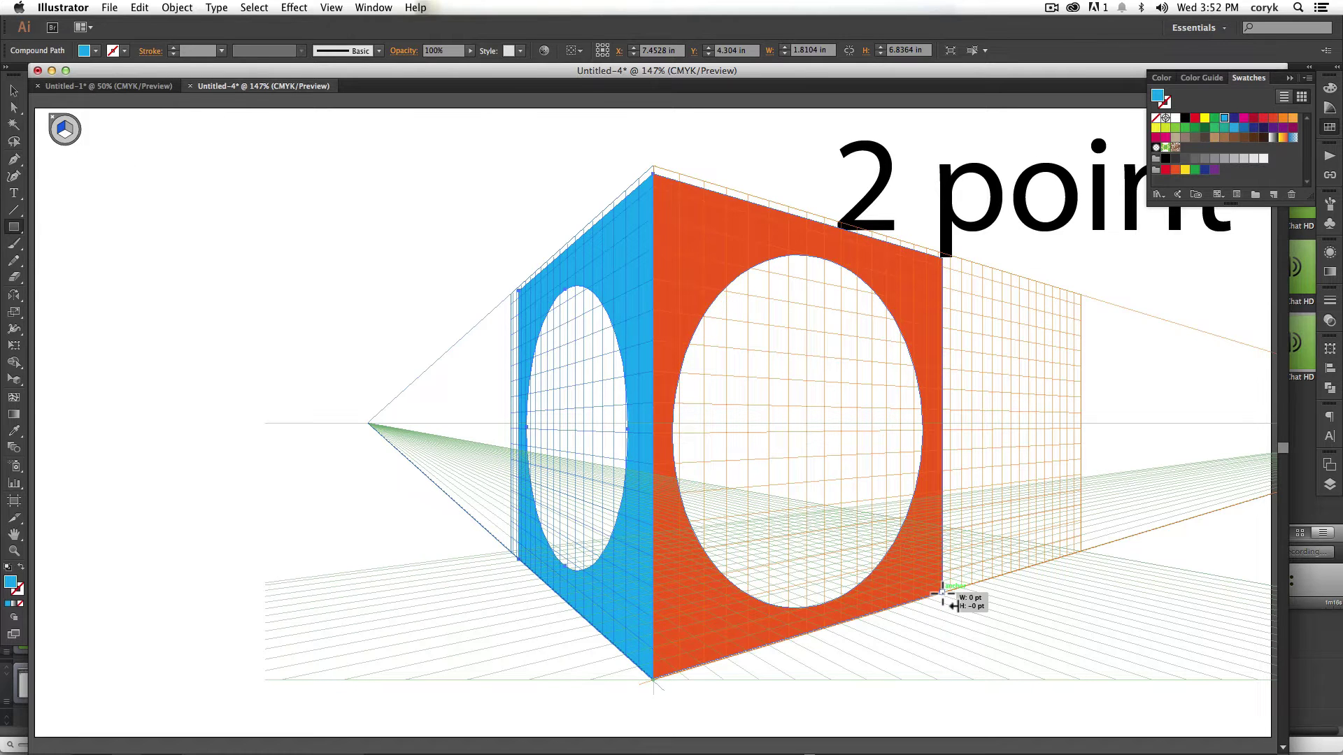
pyautogui.press('shift')
pyautogui.moveTo(942, 593); pyautogui.dragTo(786, 306)
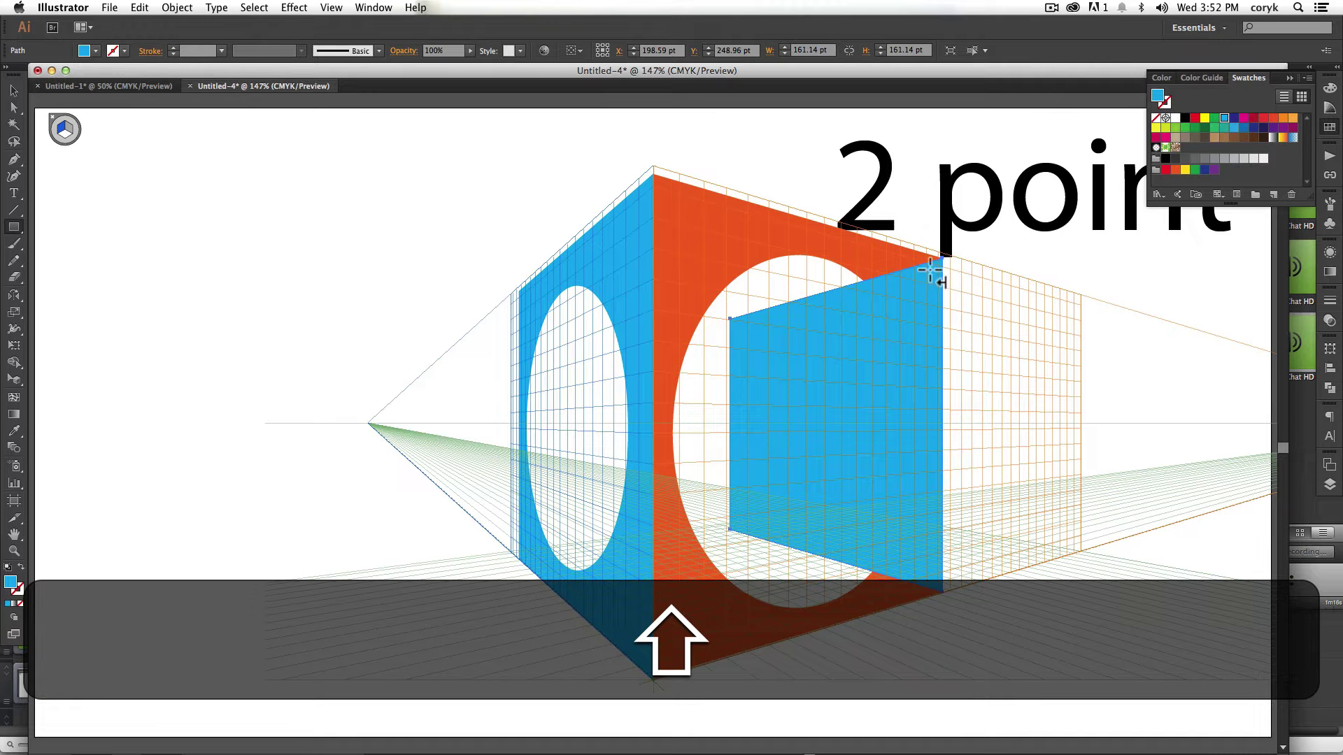
pyautogui.press('super+shift+bracketleft')
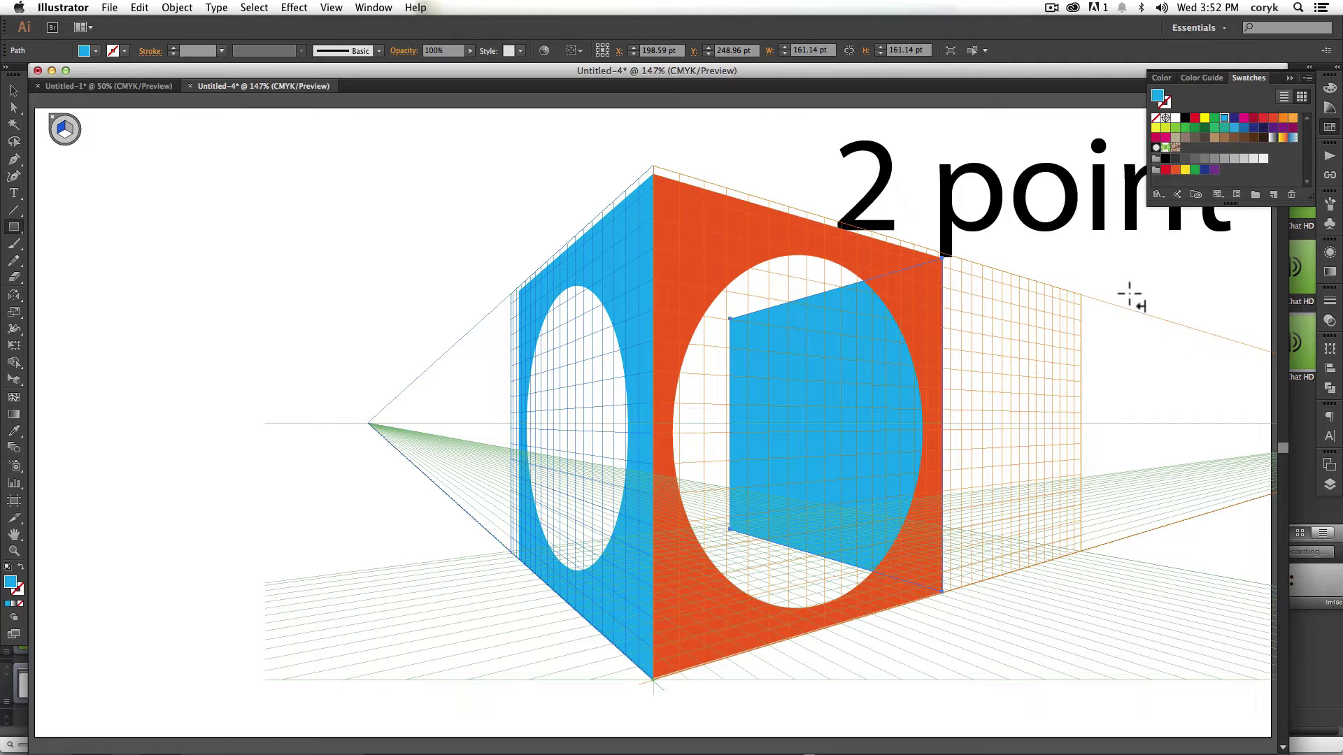
pyautogui.click(1234, 118)
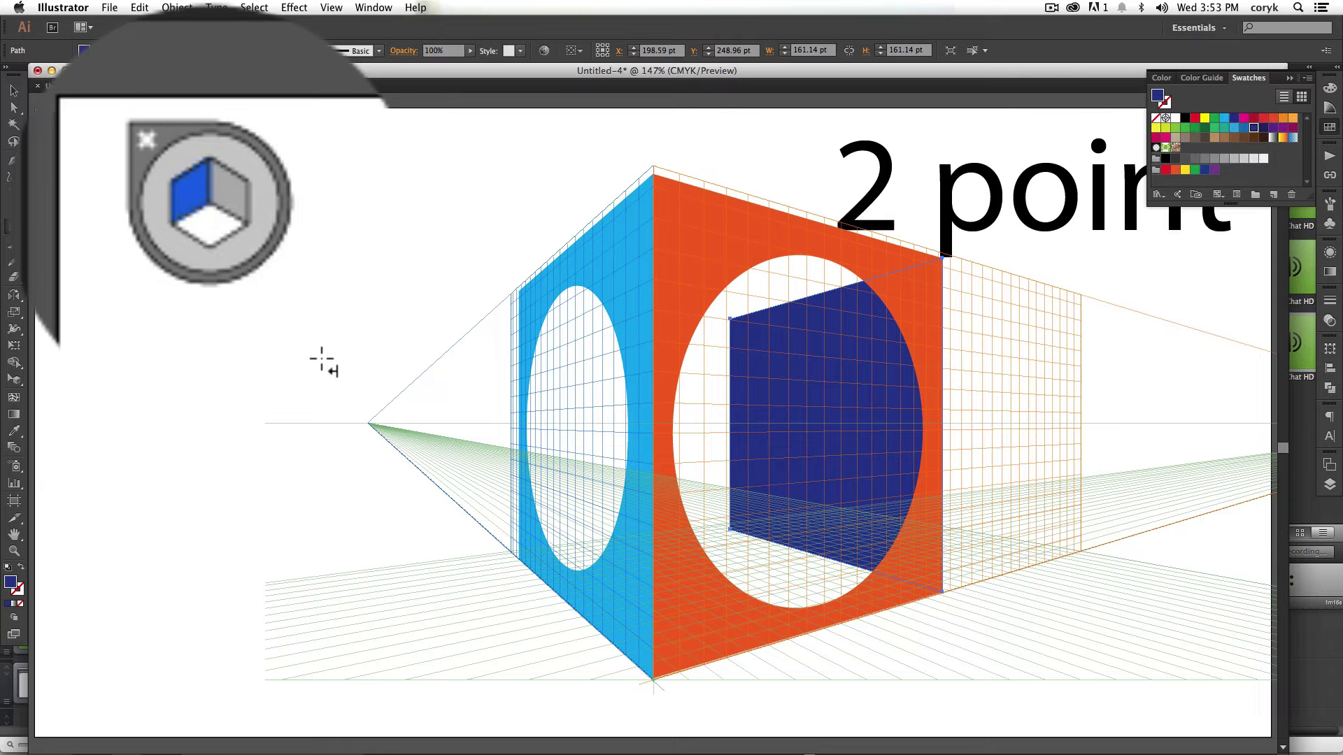
# Draw an inner wall about 226 pt wide on the right plane from the light blue face's far edge, send it to back and fill it dark red.
pyautogui.press('3')
pyautogui.press('m')
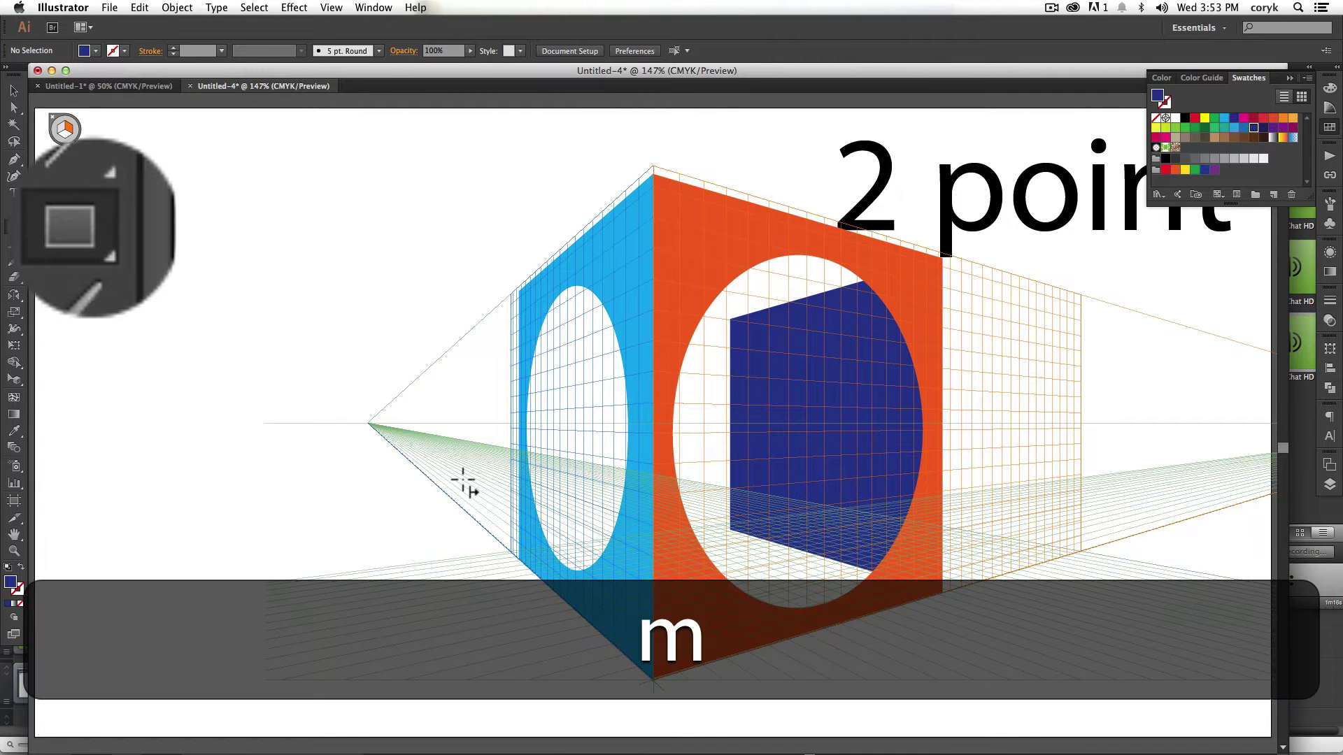
pyautogui.press('shift')
pyautogui.moveTo(519, 559); pyautogui.dragTo(640, 306)
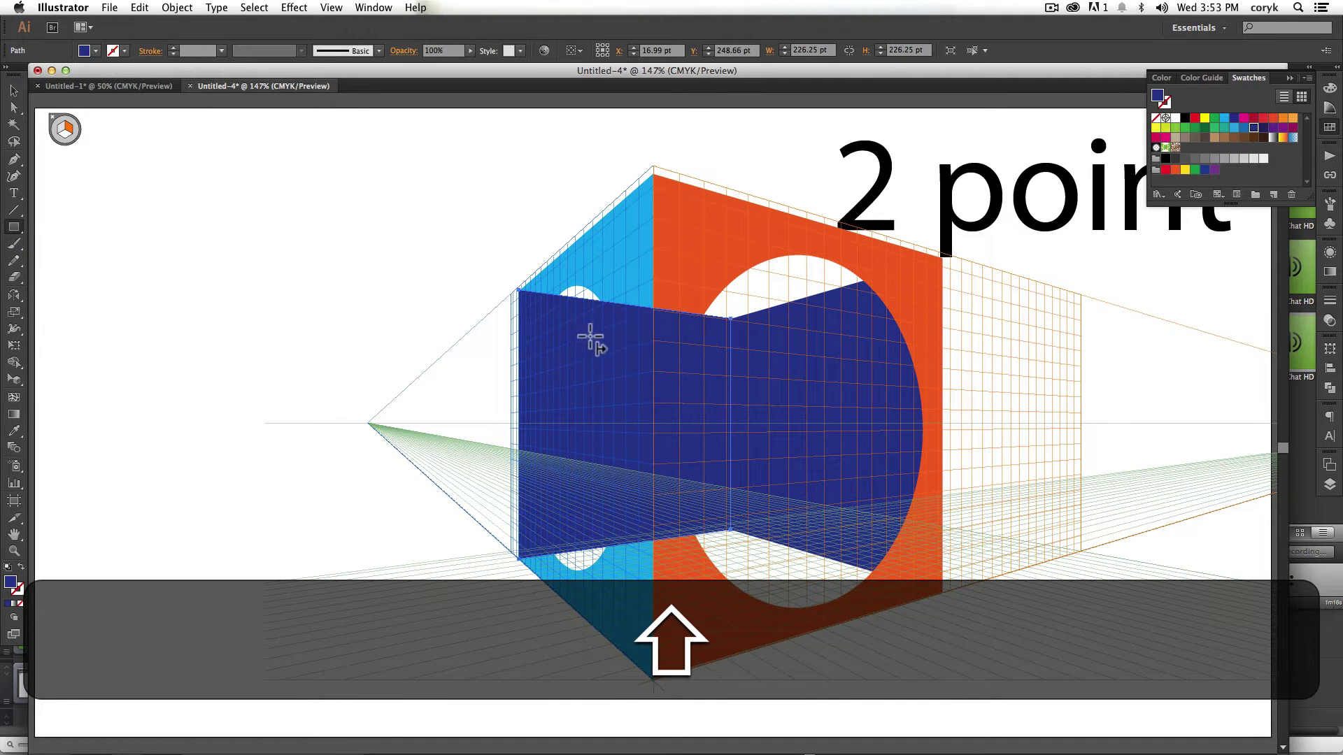
pyautogui.press('super')
pyautogui.press('super+shift+bracketleft')
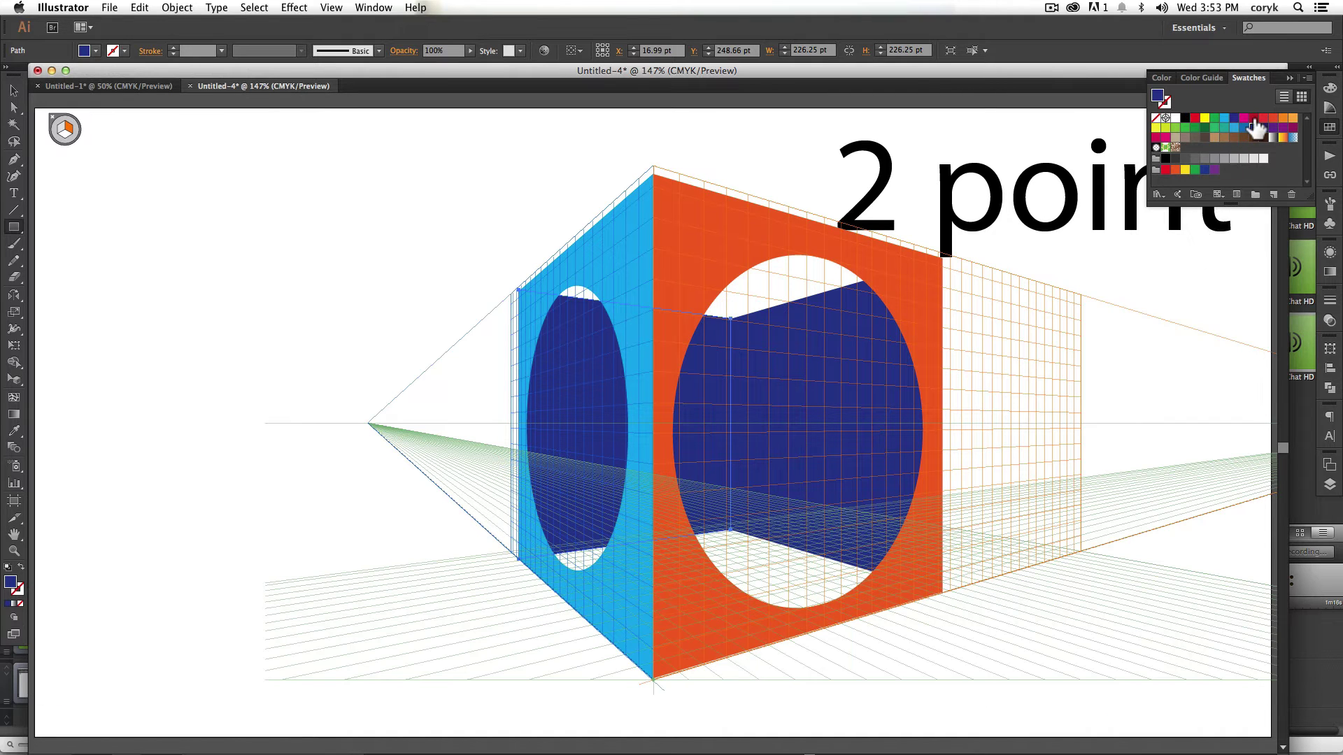
pyautogui.click(1254, 119)
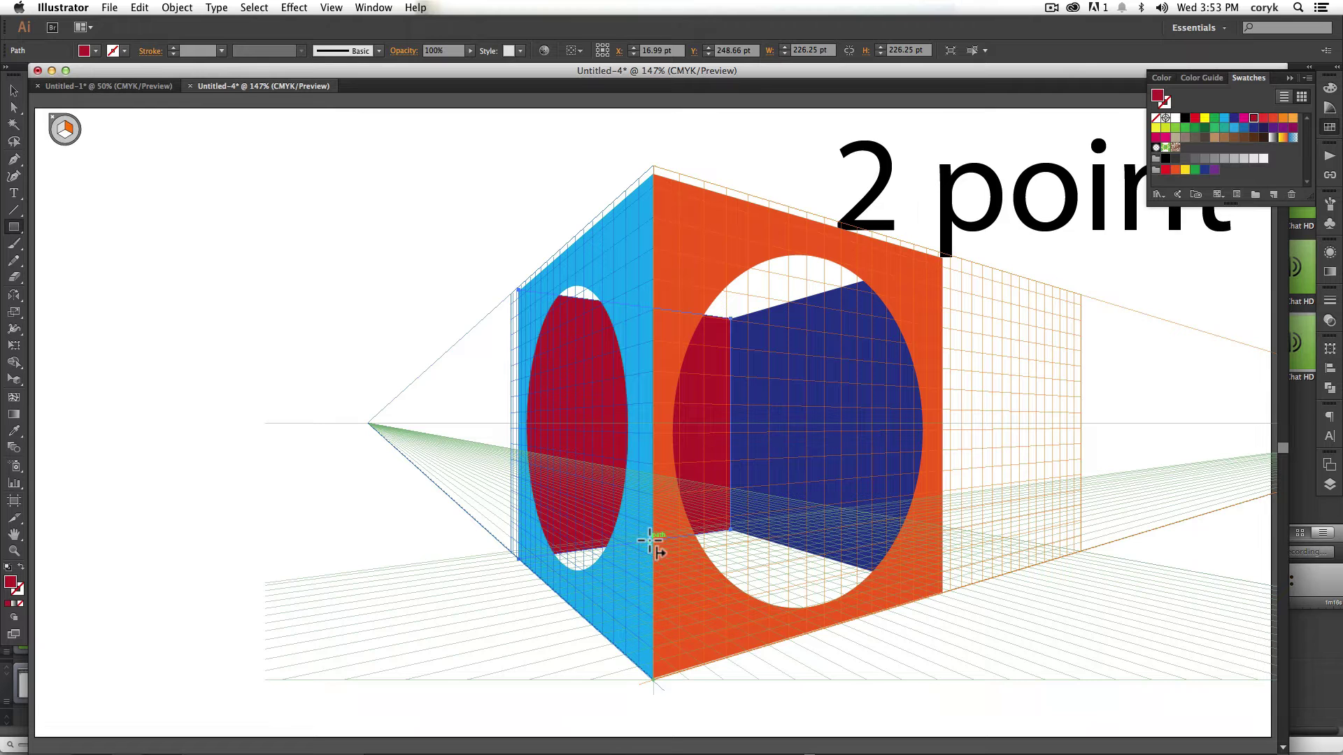
# Draw a square floor about 480 pt wide on the horizontal grid plane between the walls and send it to back.
pyautogui.press('2')
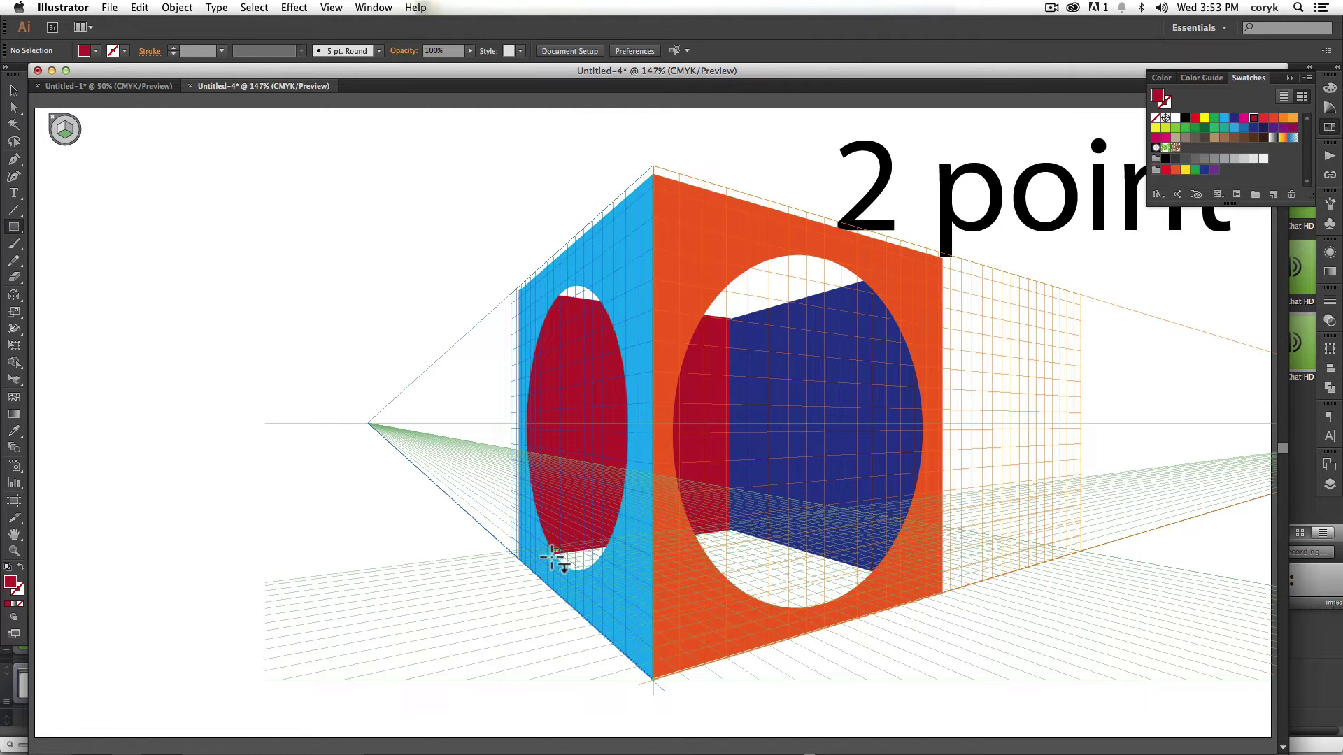
pyautogui.moveTo(524, 554); pyautogui.dragTo(920, 590)
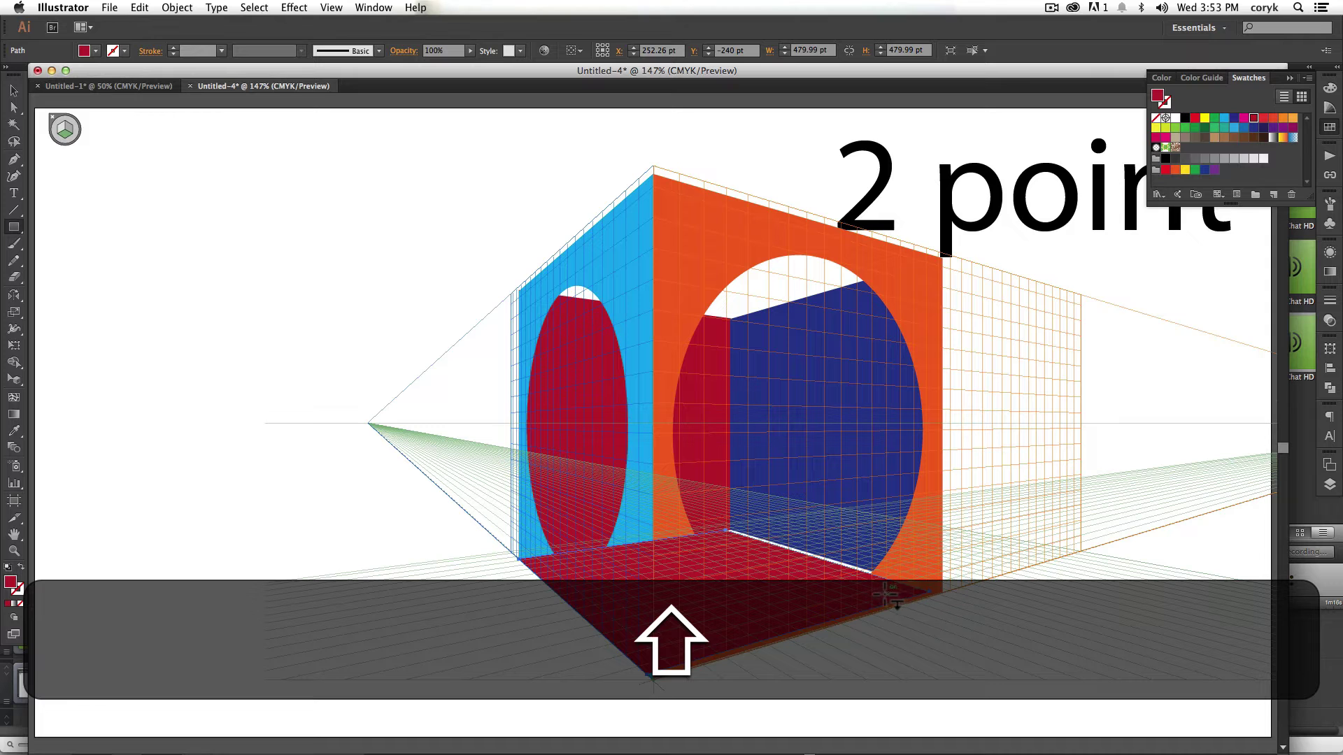
pyautogui.press('shift+super+bracketleft')
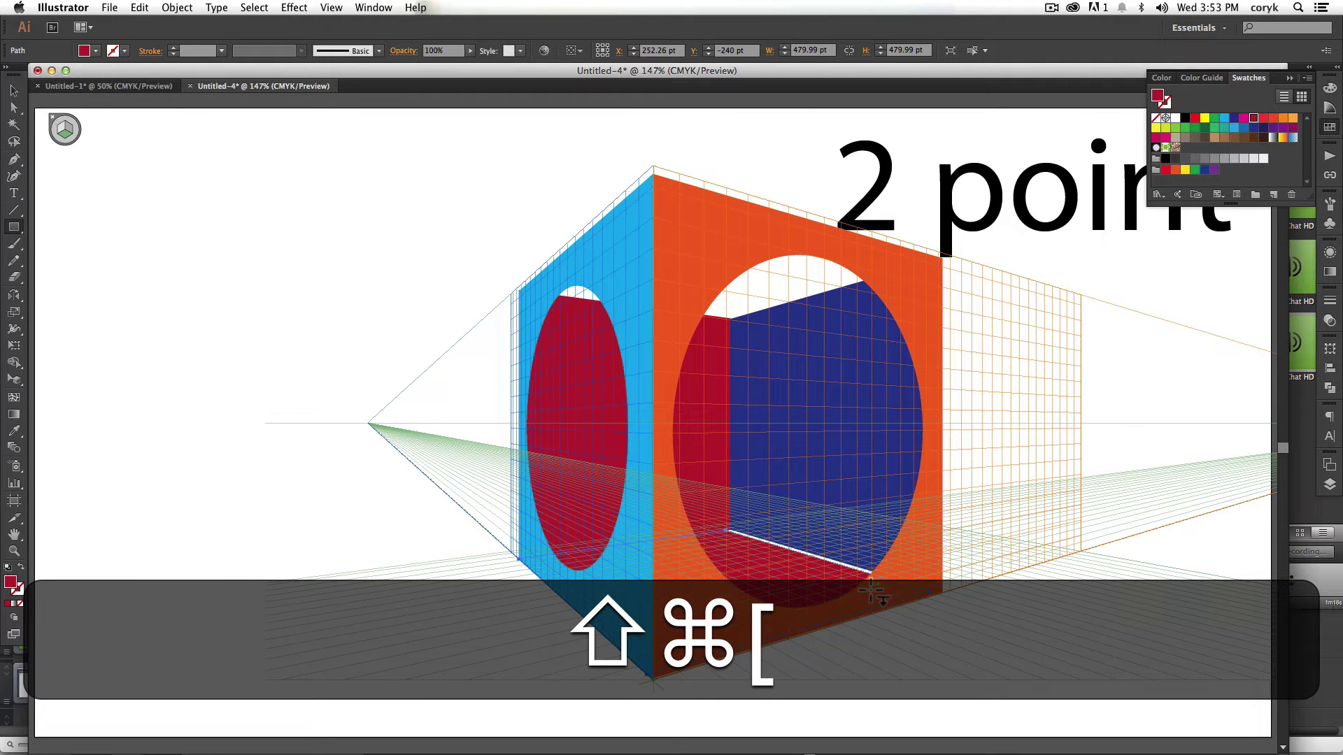
# Stretch the floor in perspective to about 492 by 493 pt to meet the box's walls, and fill it dark green.
pyautogui.hotkey('shift', 'v')
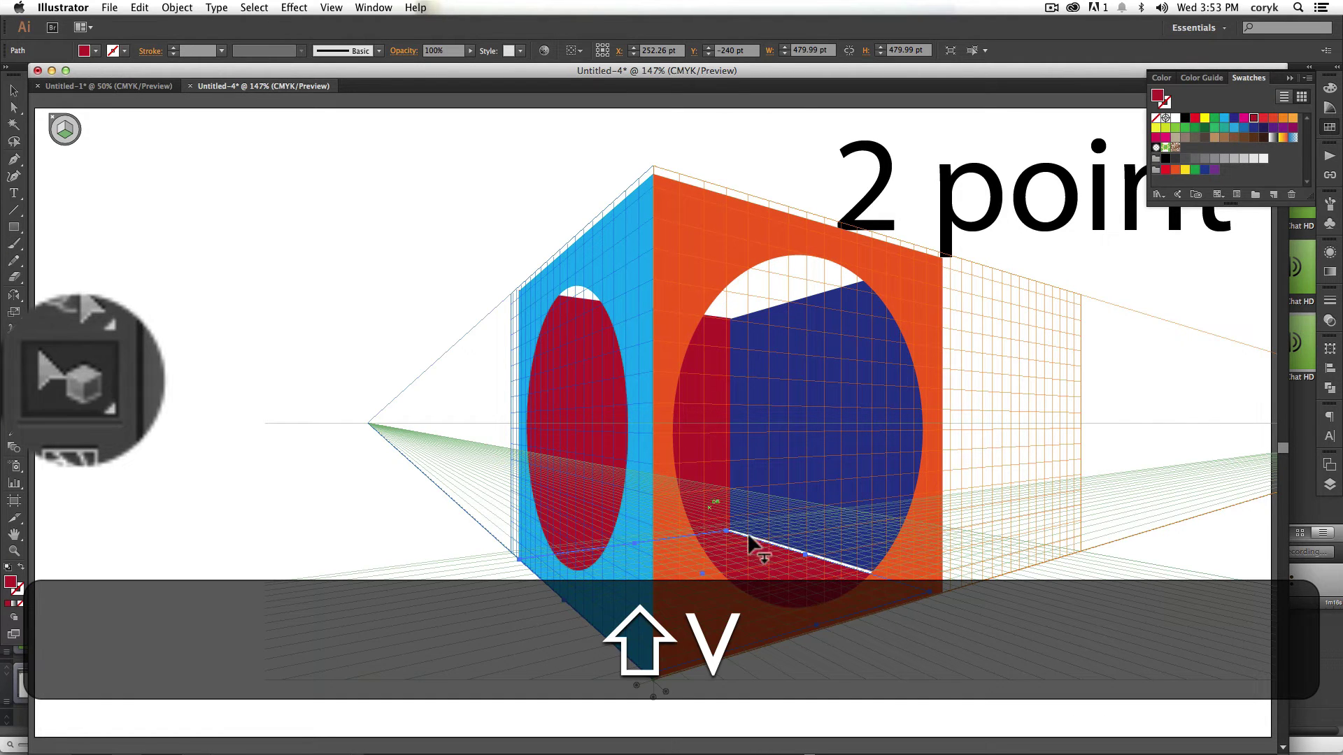
pyautogui.moveTo(804, 553); pyautogui.dragTo(816, 565)
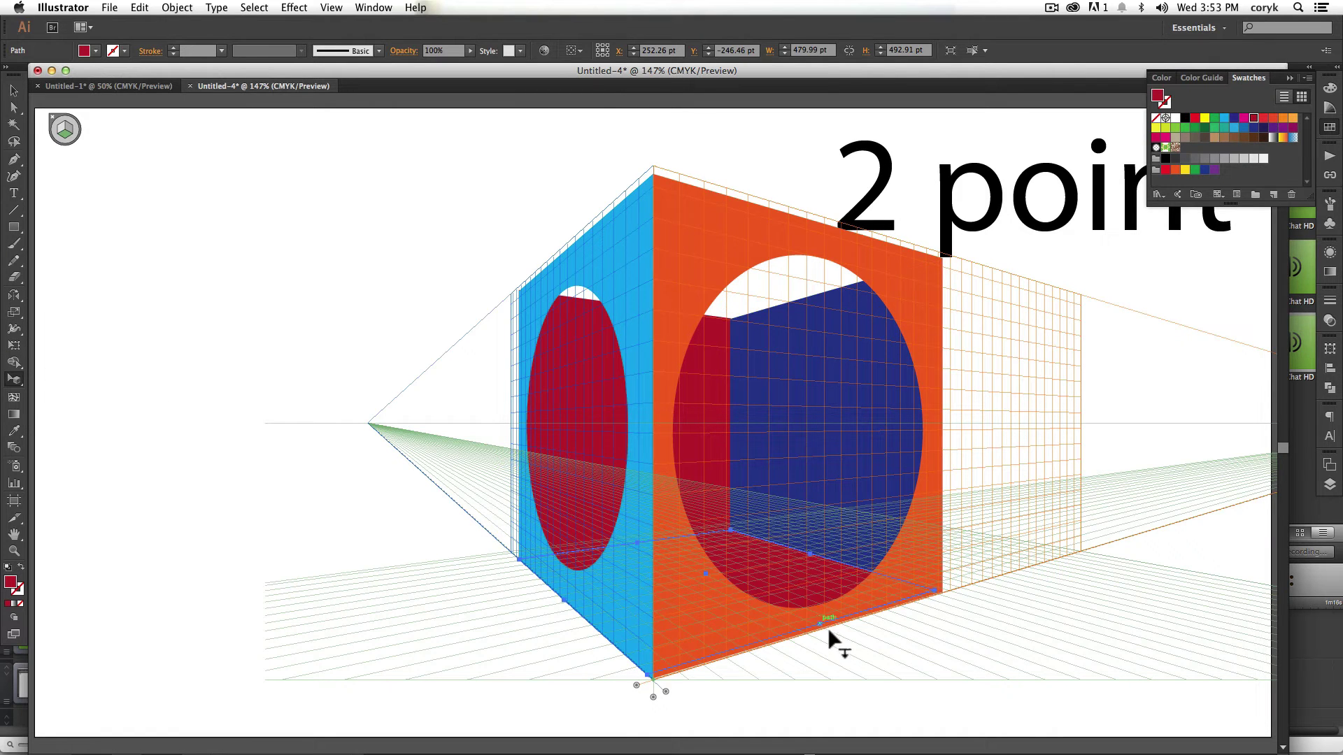
pyautogui.moveTo(828, 629); pyautogui.dragTo(823, 632)
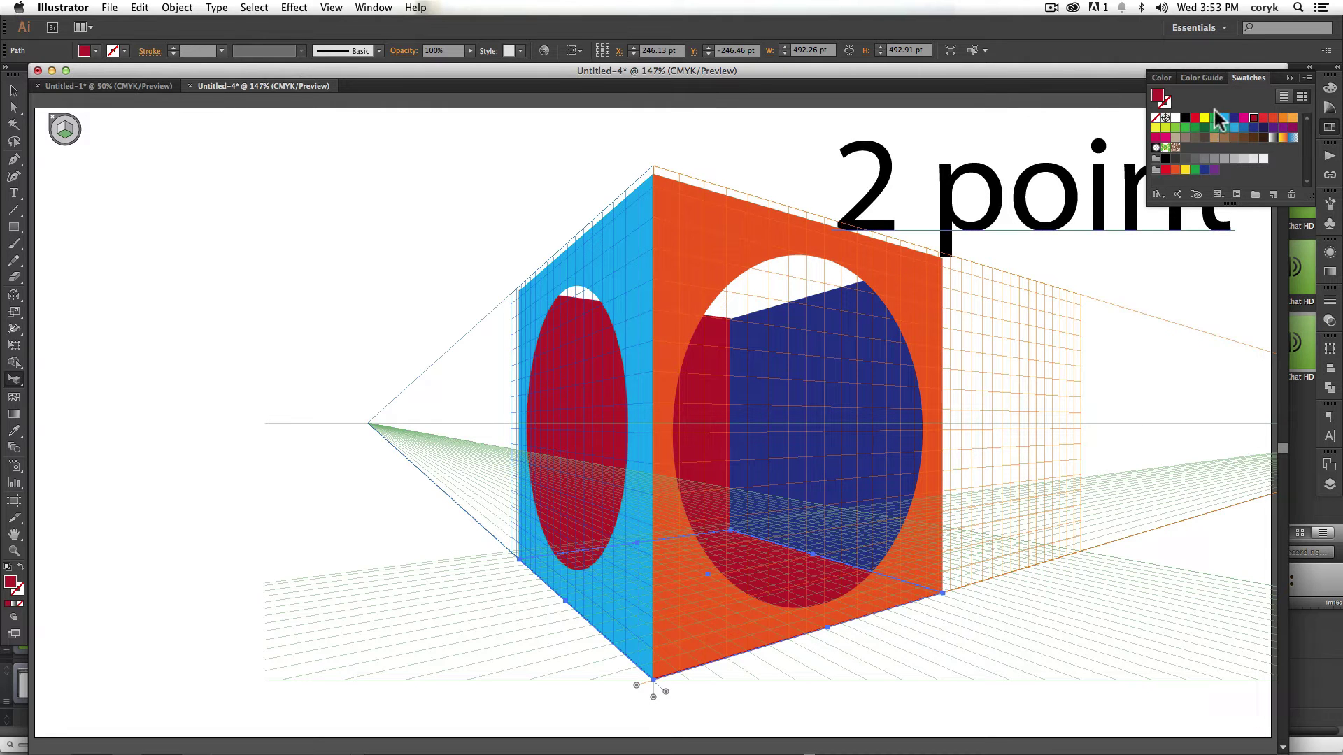
pyautogui.click(1204, 129)
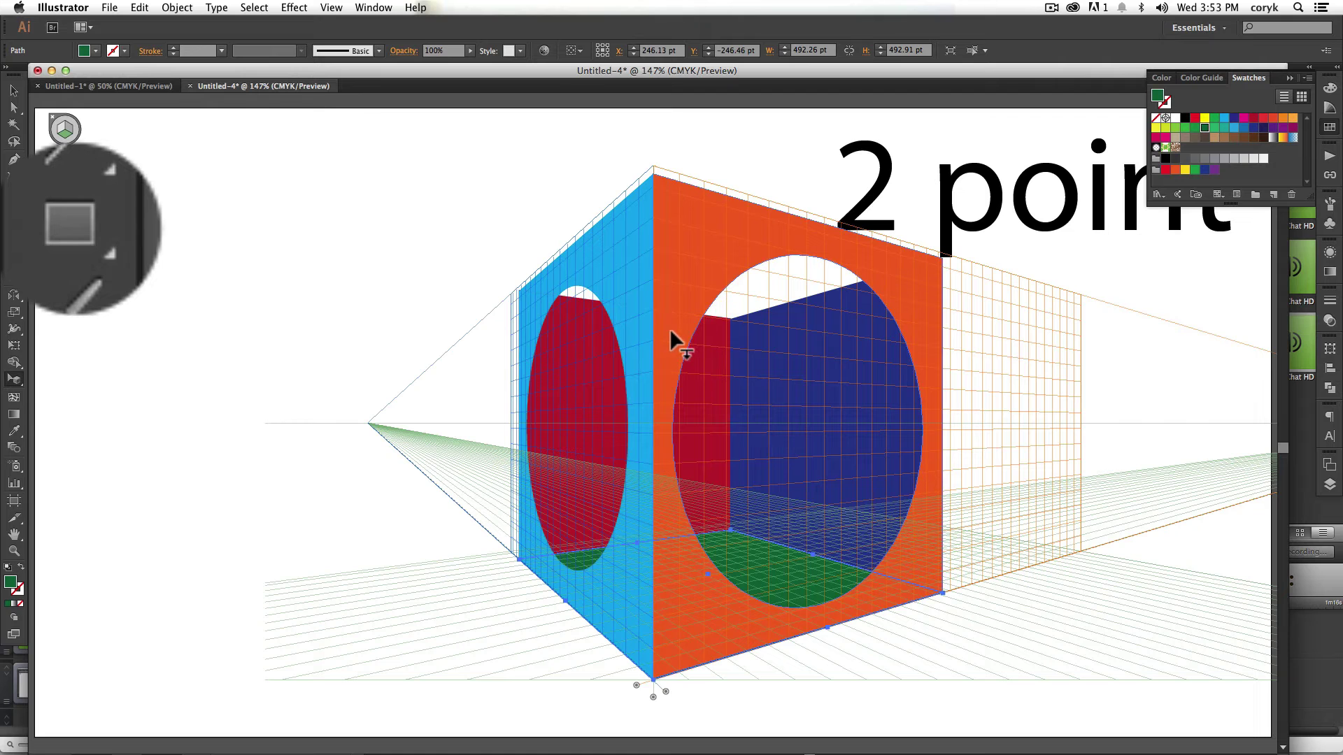
# Draw a dark green ceiling about 500 by 509 pt on the horizontal plane across the box's upper corners and send it to back.
pyautogui.press('m')
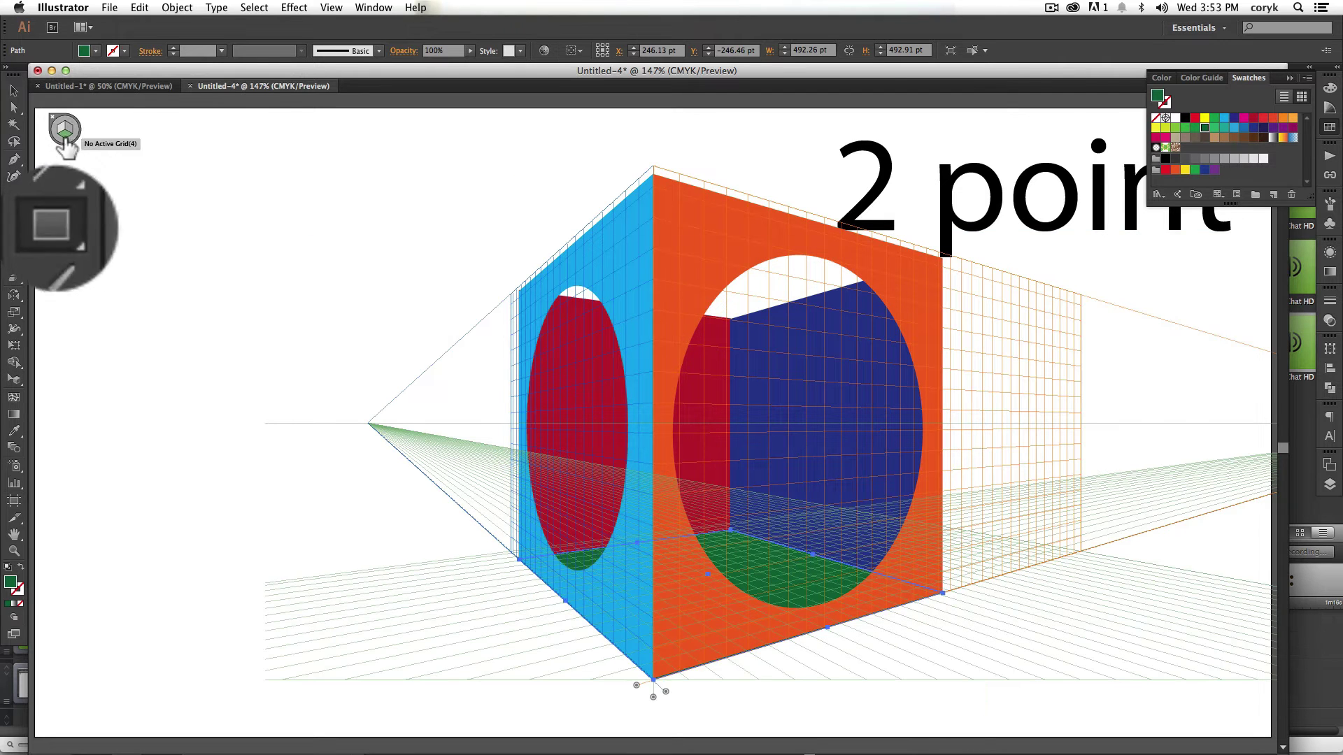
pyautogui.moveTo(521, 298); pyautogui.dragTo(942, 260)
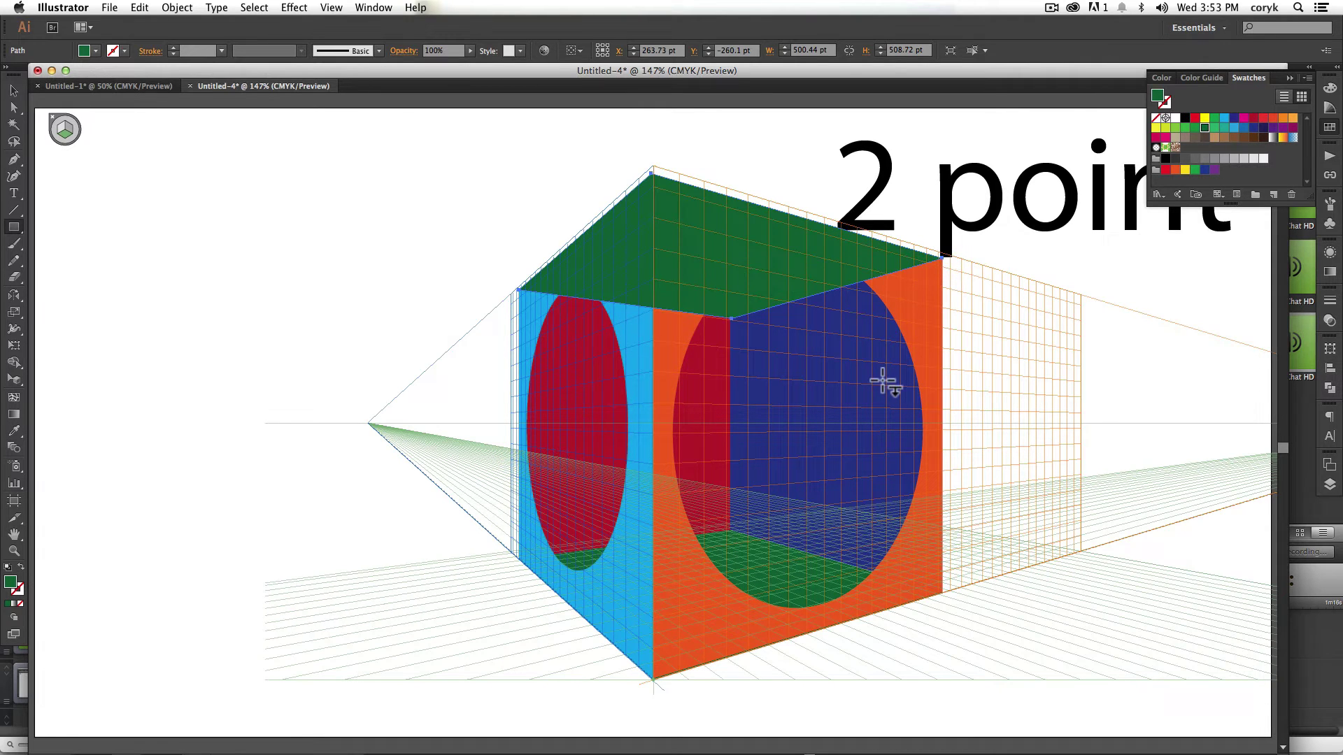
pyautogui.press('shift+super+bracketleft')
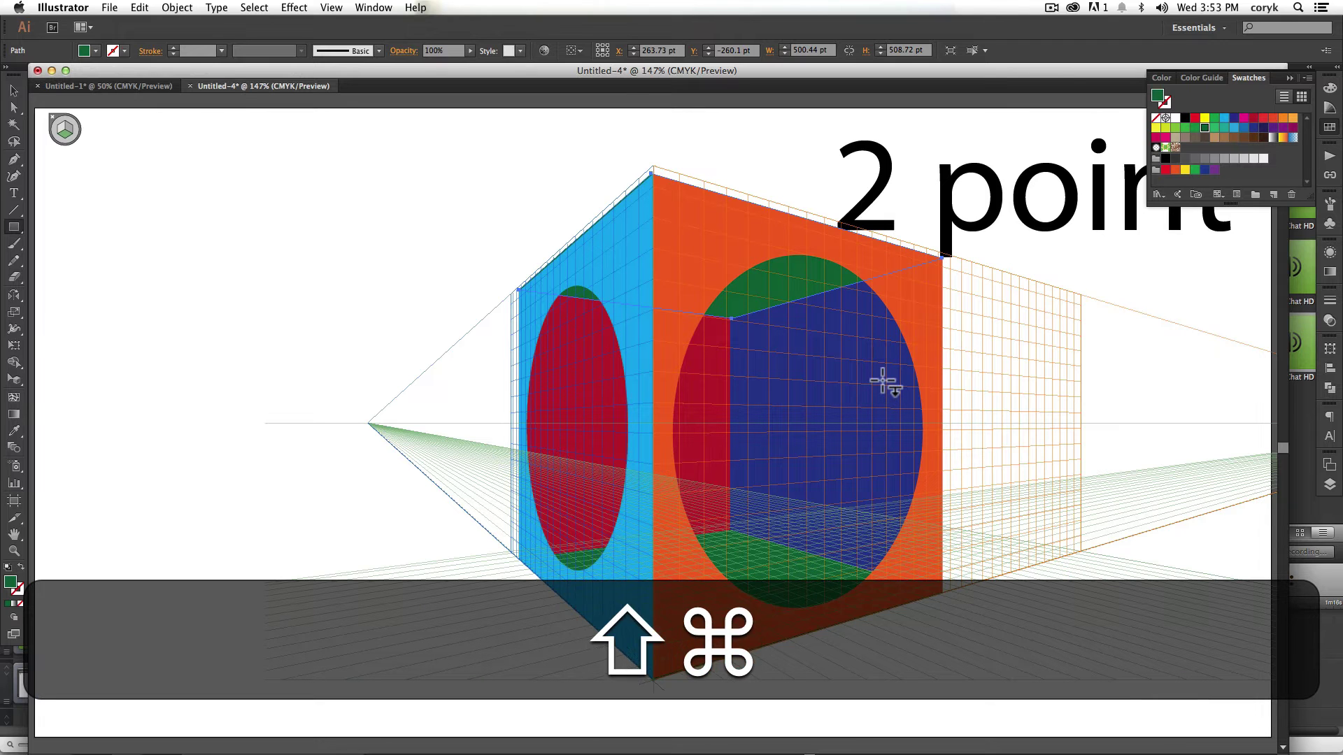
# Hide the perspective grid and deselect the ceiling.
pyautogui.press('v')
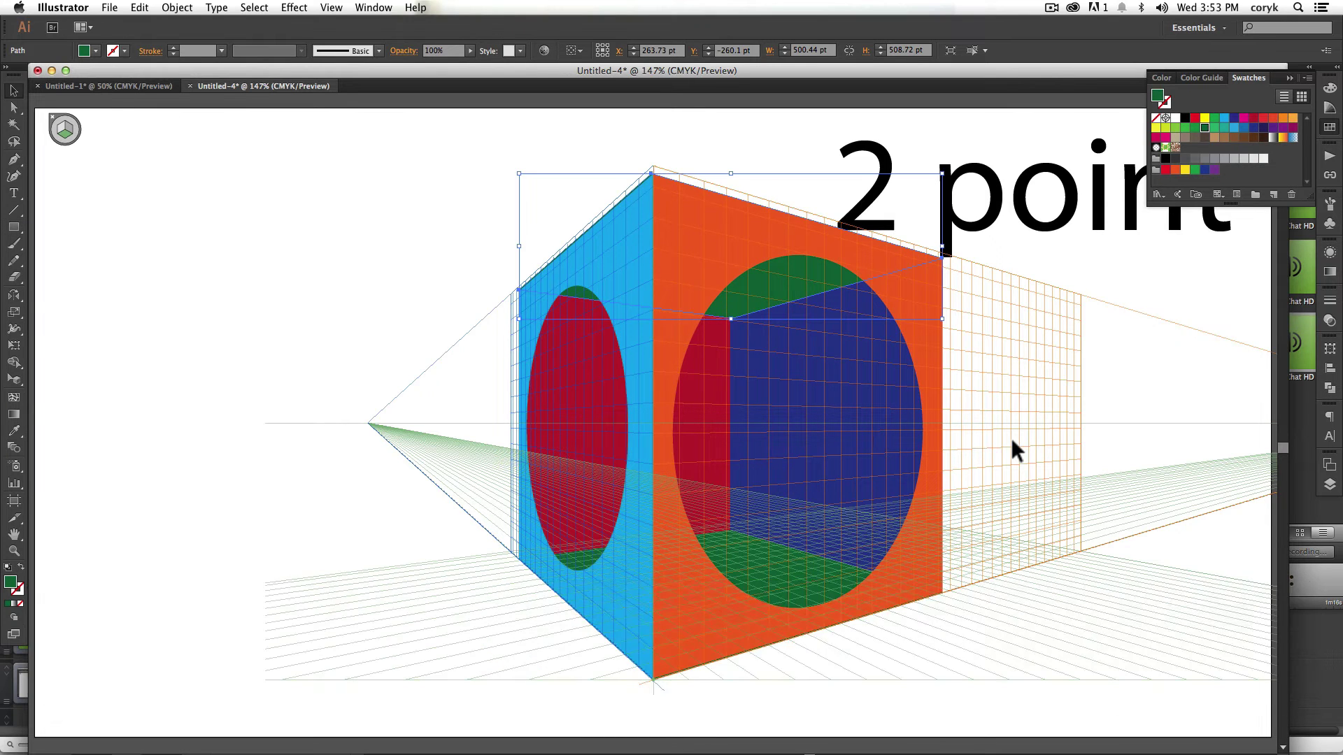
pyautogui.press('shift+super+i')
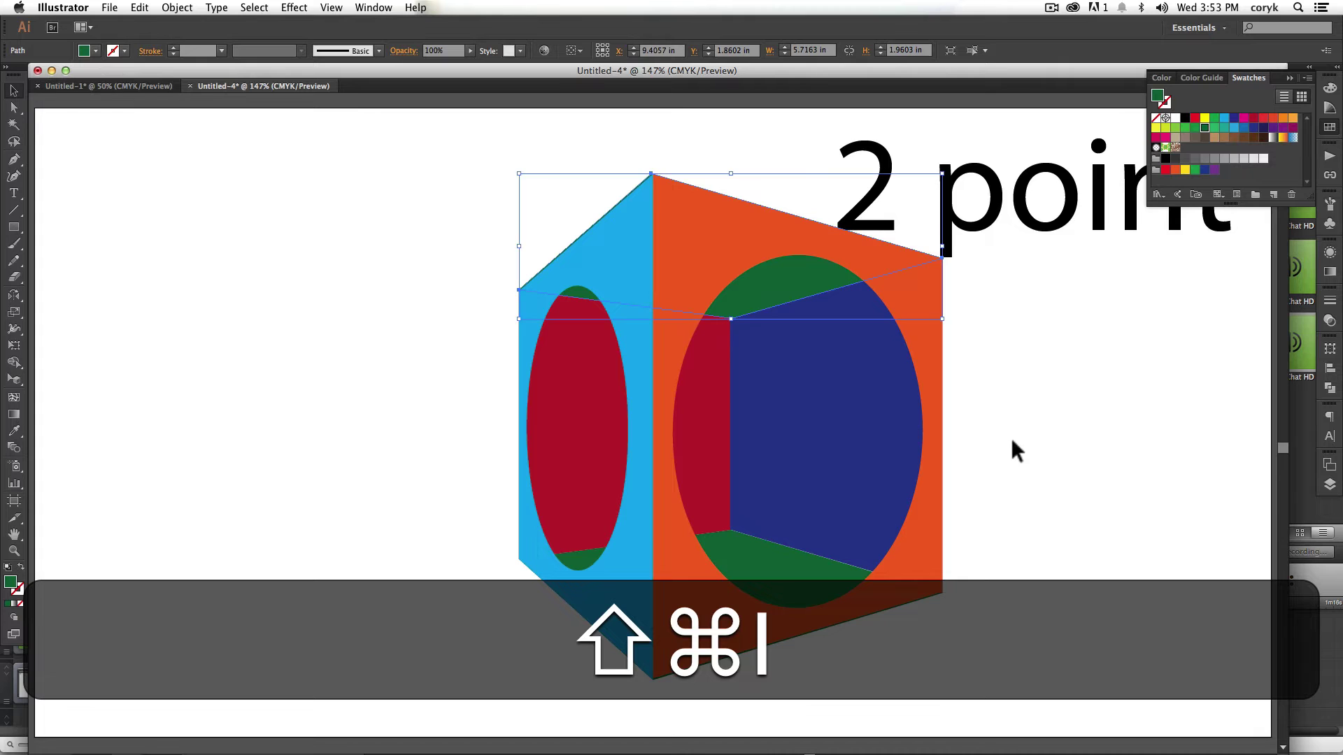
pyautogui.press('shift+super+c')
pyautogui.press('v')
pyautogui.click(1049, 521)
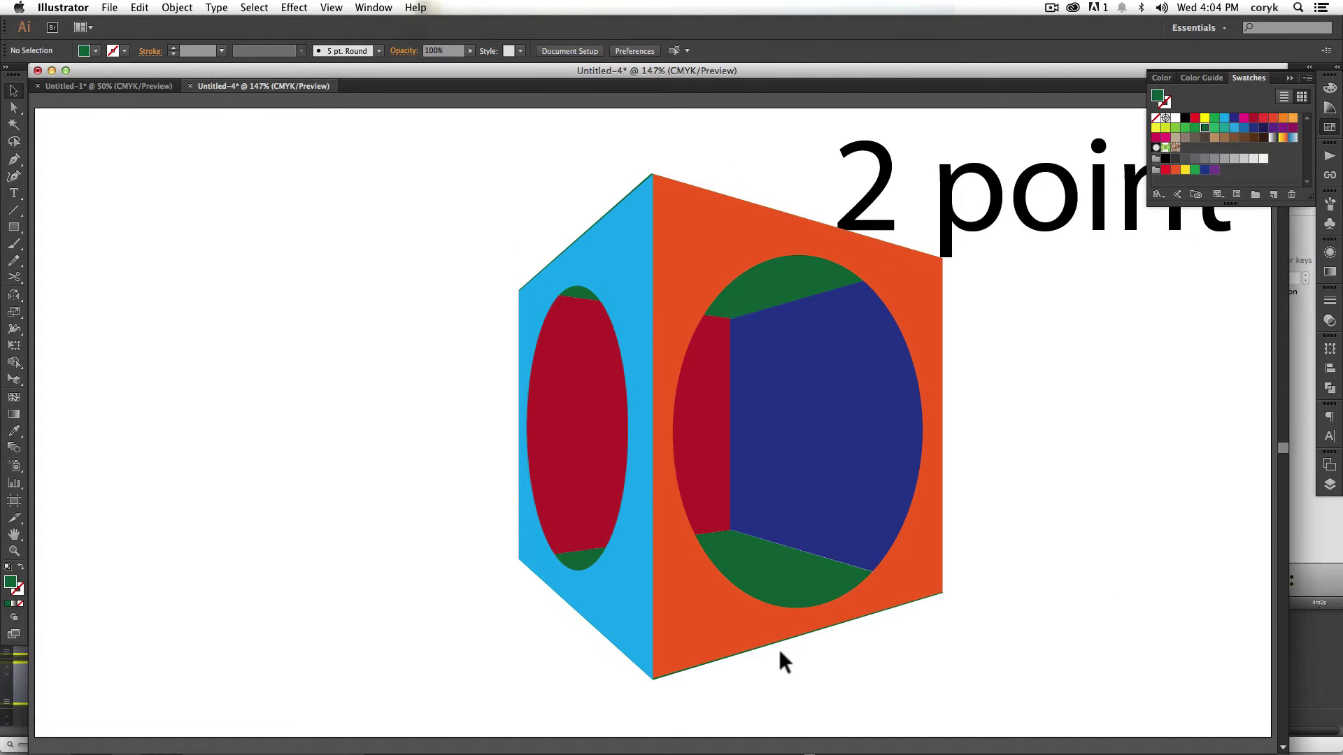
# Go to the "3 point" artboard and display the preset three-point perspective grid on it.
pyautogui.press('space')
pyautogui.moveTo(777, 677); pyautogui.dragTo(785, 339)
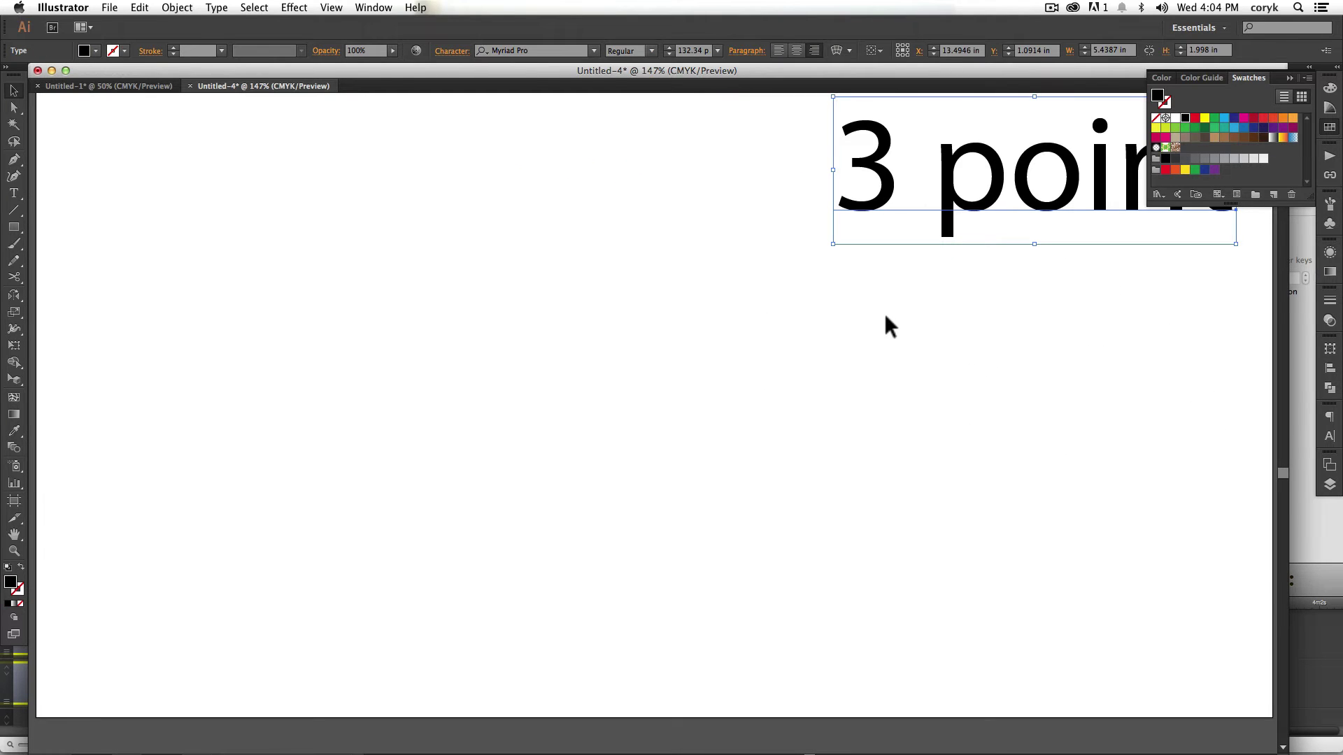
pyautogui.press('super+0')
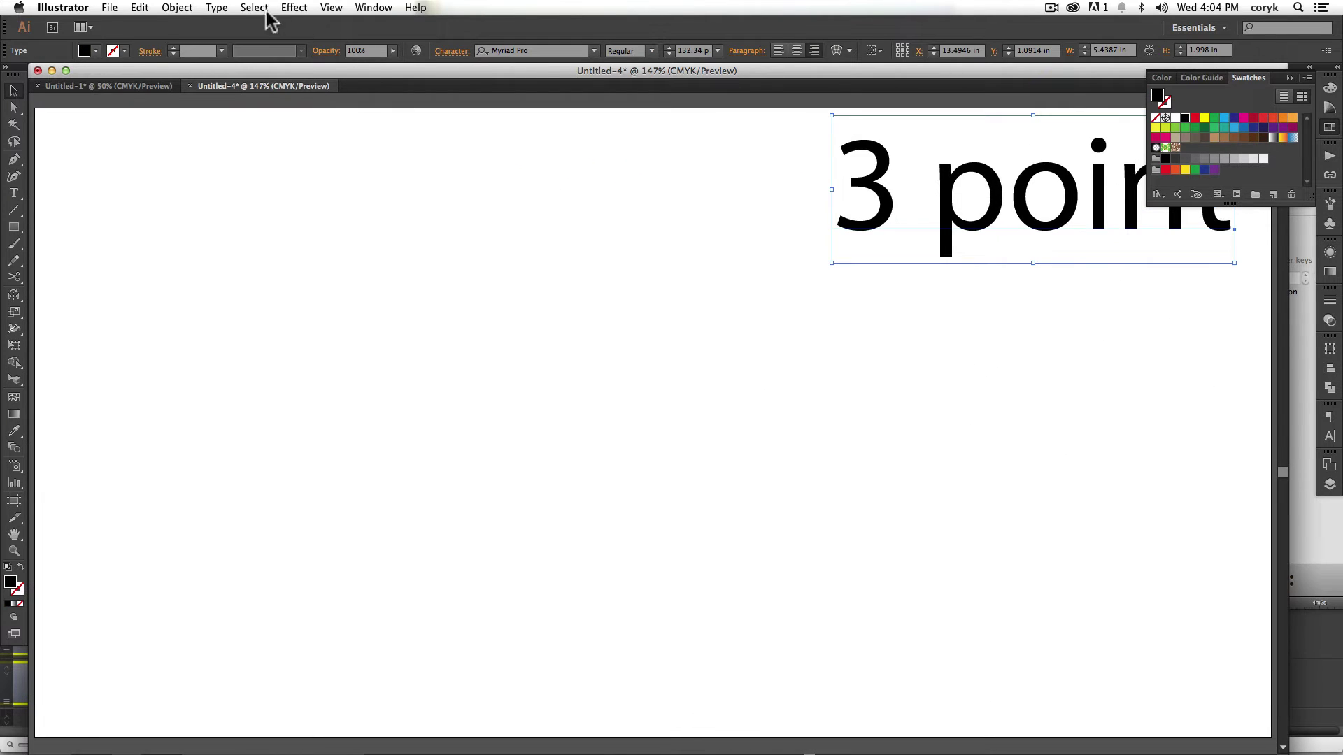
pyautogui.click(331, 7)
pyautogui.moveTo(397, 440)
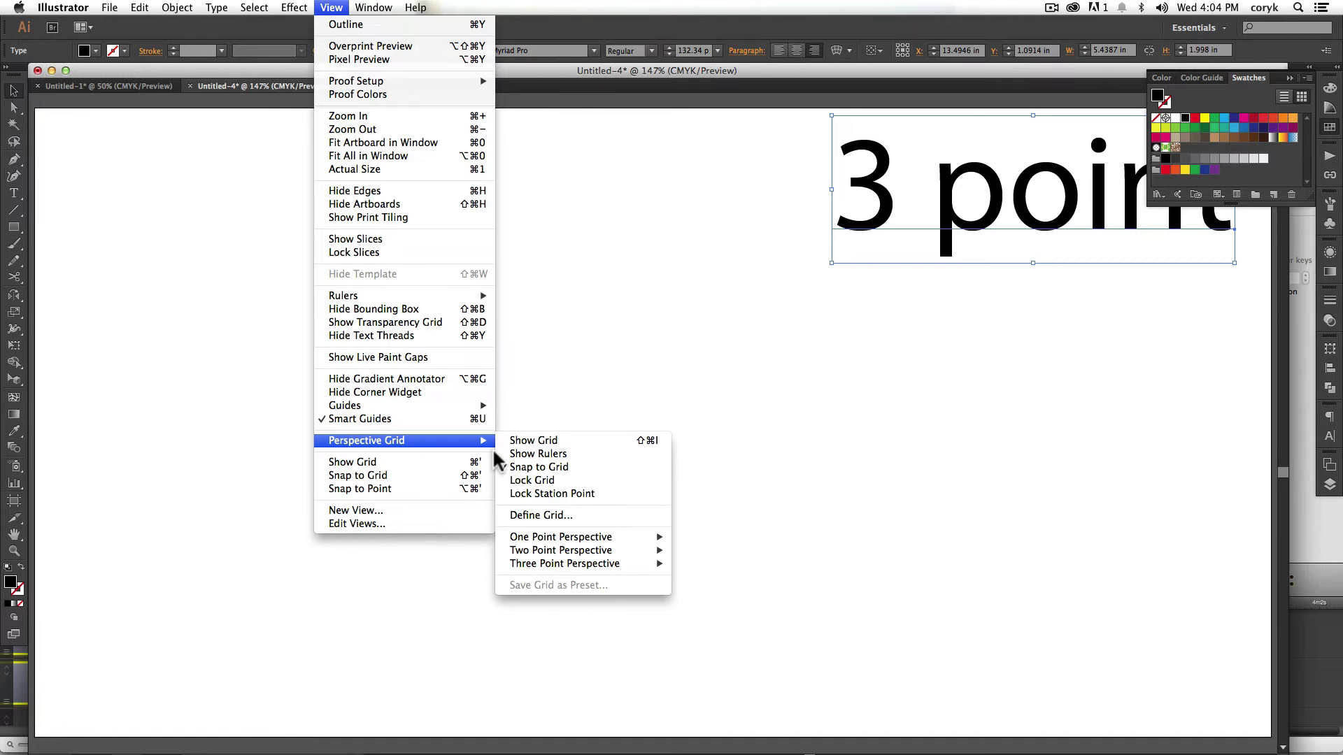
pyautogui.moveTo(612, 564)
pyautogui.click(724, 564)
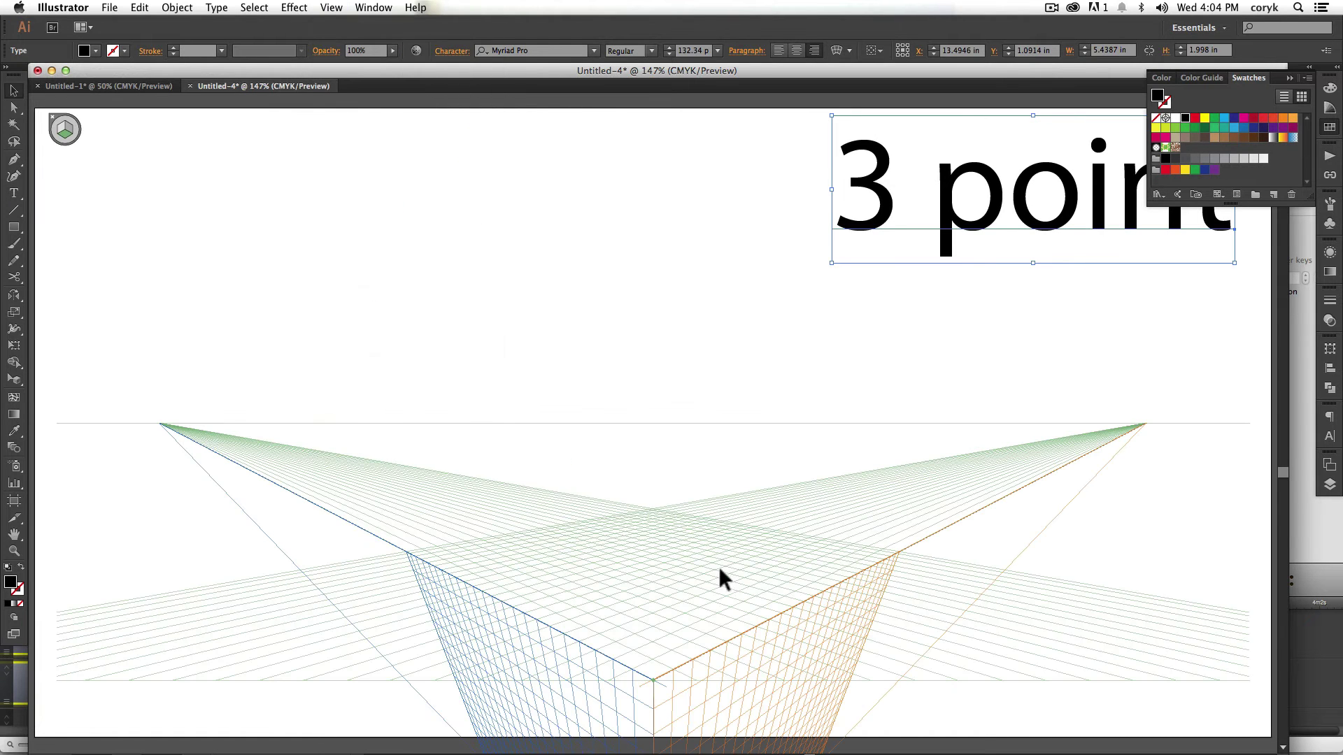
# Move the "3 point" artboard down with the Artboard tool so it encloses both vertical grid planes, and fit it in the window.
pyautogui.press('super+minus')
pyautogui.press('super+minus')
pyautogui.press('super+minus')
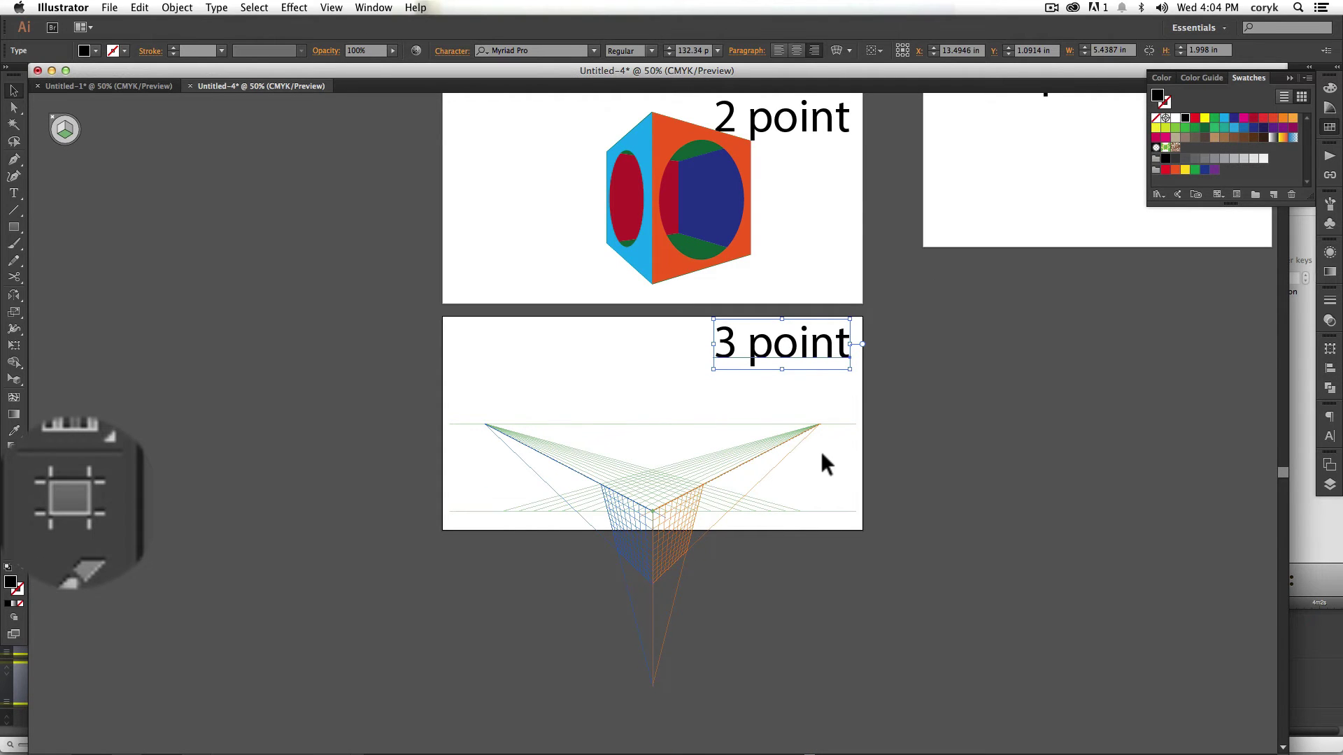
pyautogui.hotkey('shift', 'o')
pyautogui.moveTo(823, 446); pyautogui.dragTo(804, 543)
pyautogui.press('super+0')
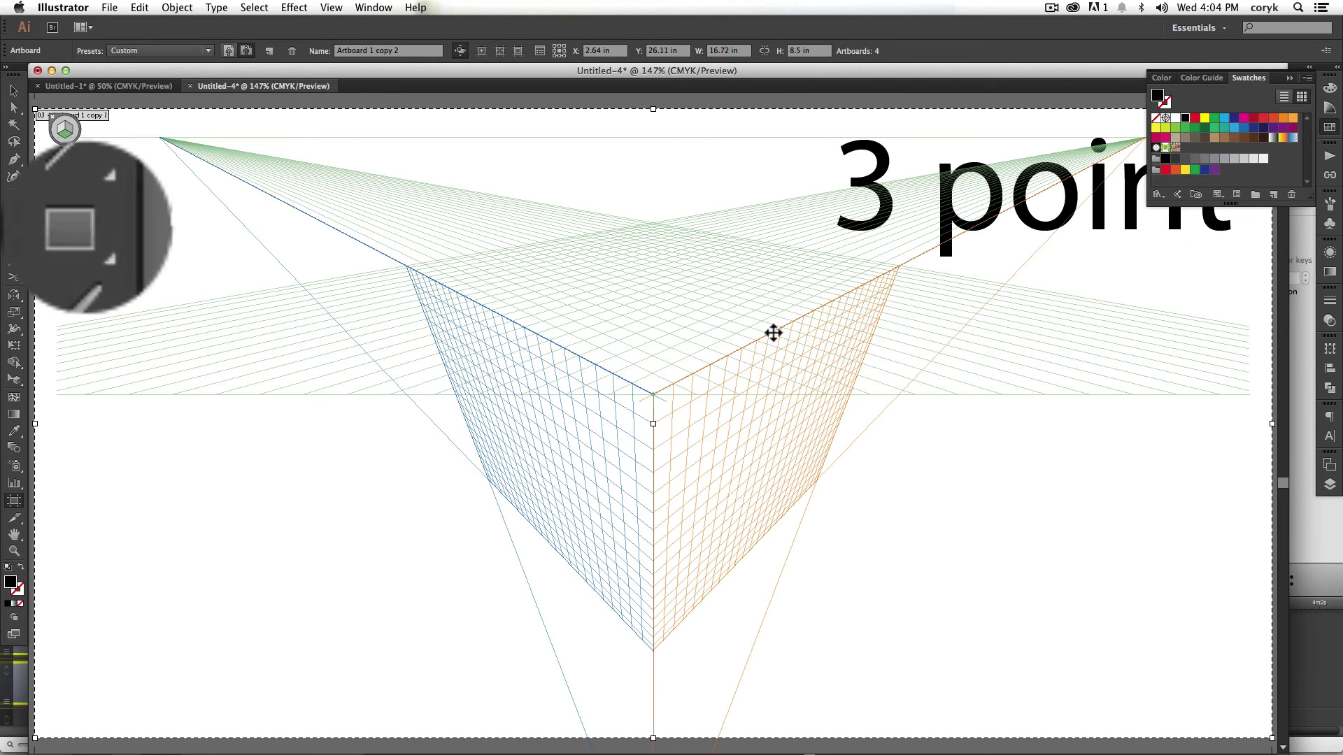
# Draw a violet-blue square about 548 by 548 pt on the left grid plane, starting at the grid's upper center corner.
pyautogui.press('m')
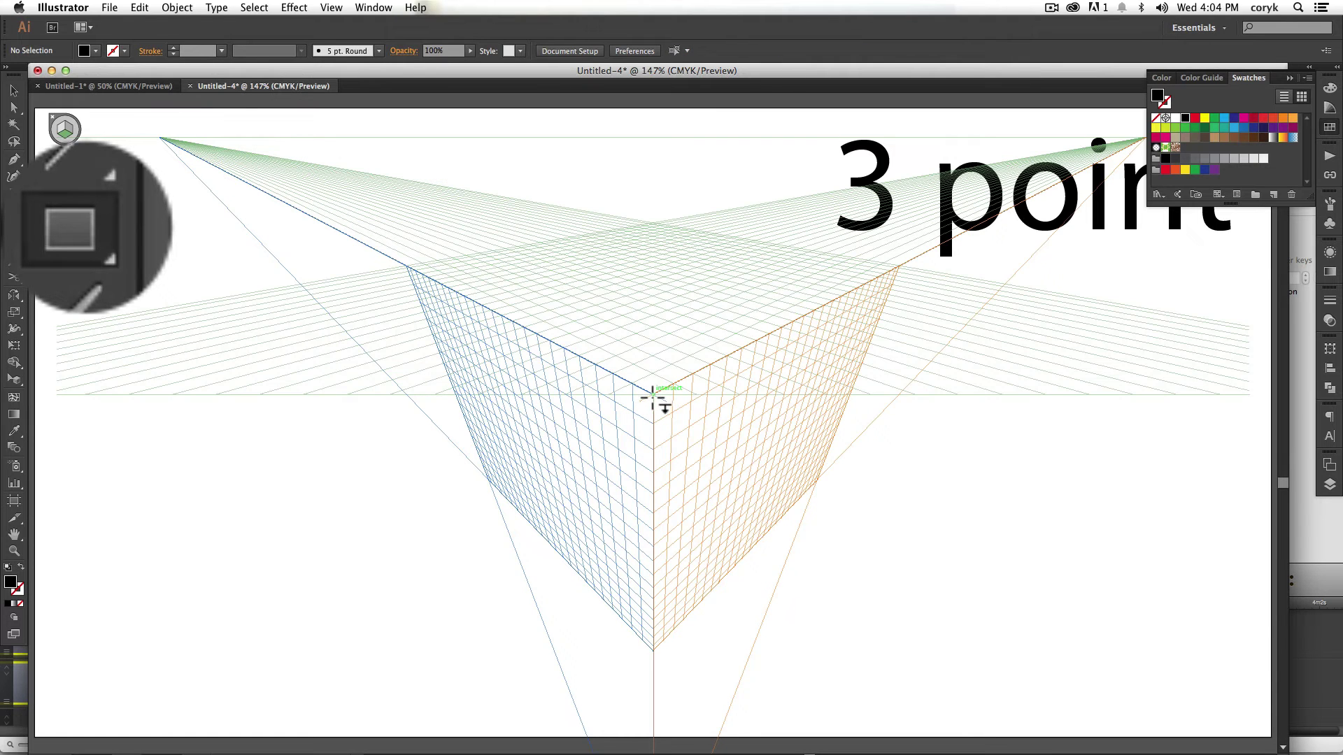
pyautogui.press('1')
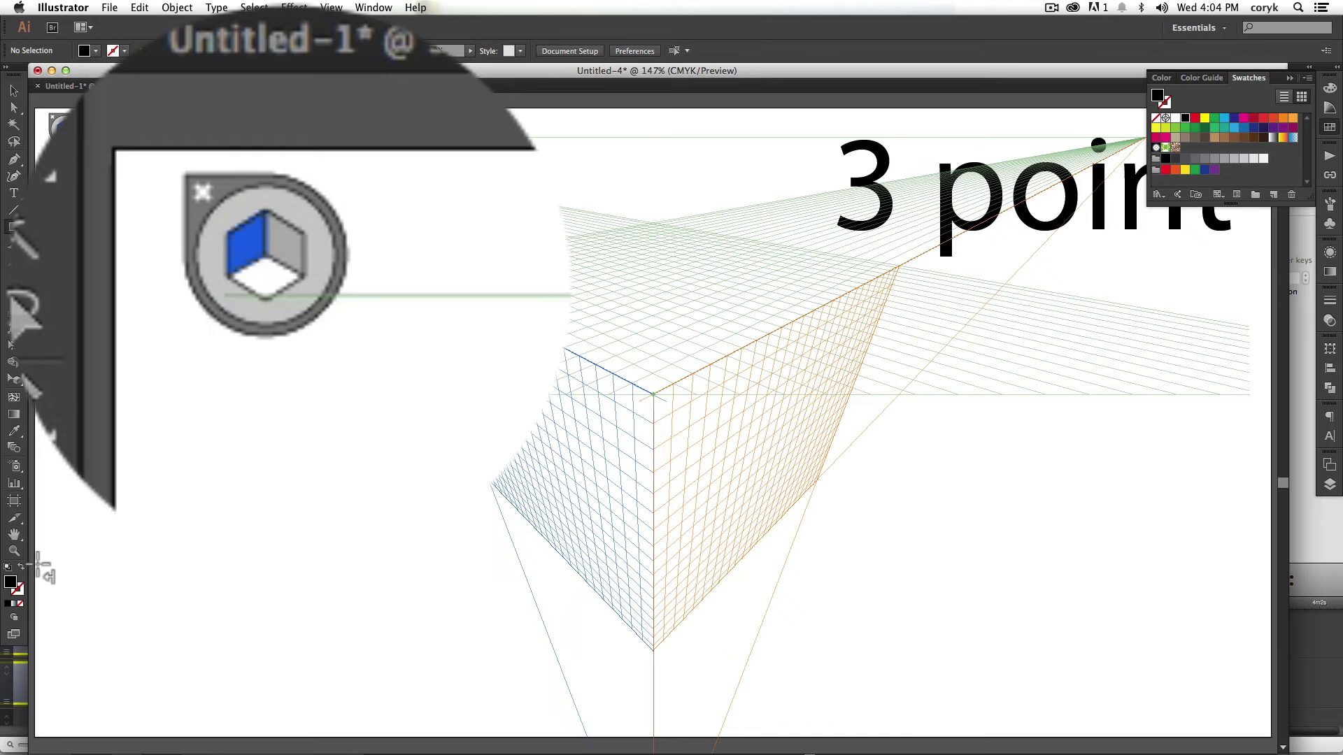
pyautogui.click(39, 564)
pyautogui.click(638, 409)
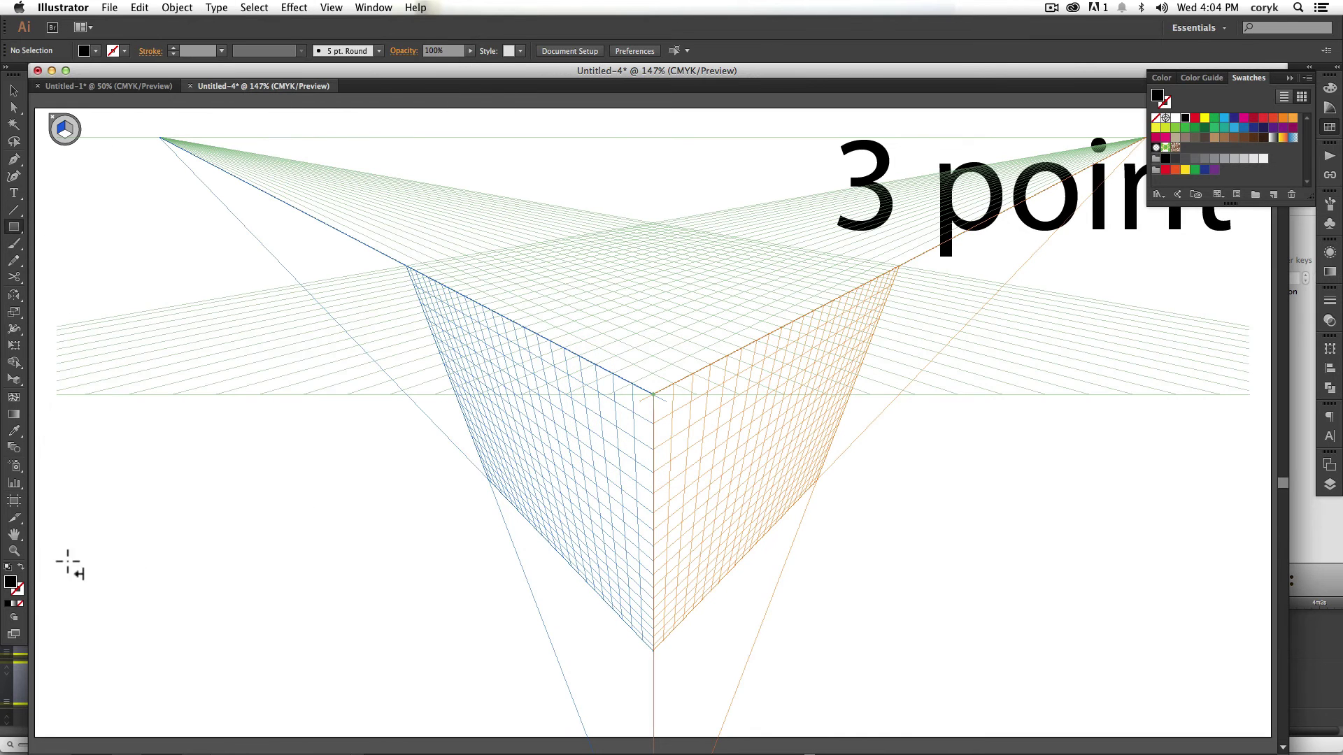
pyautogui.doubleClick(10, 583)
pyautogui.click(477, 380)
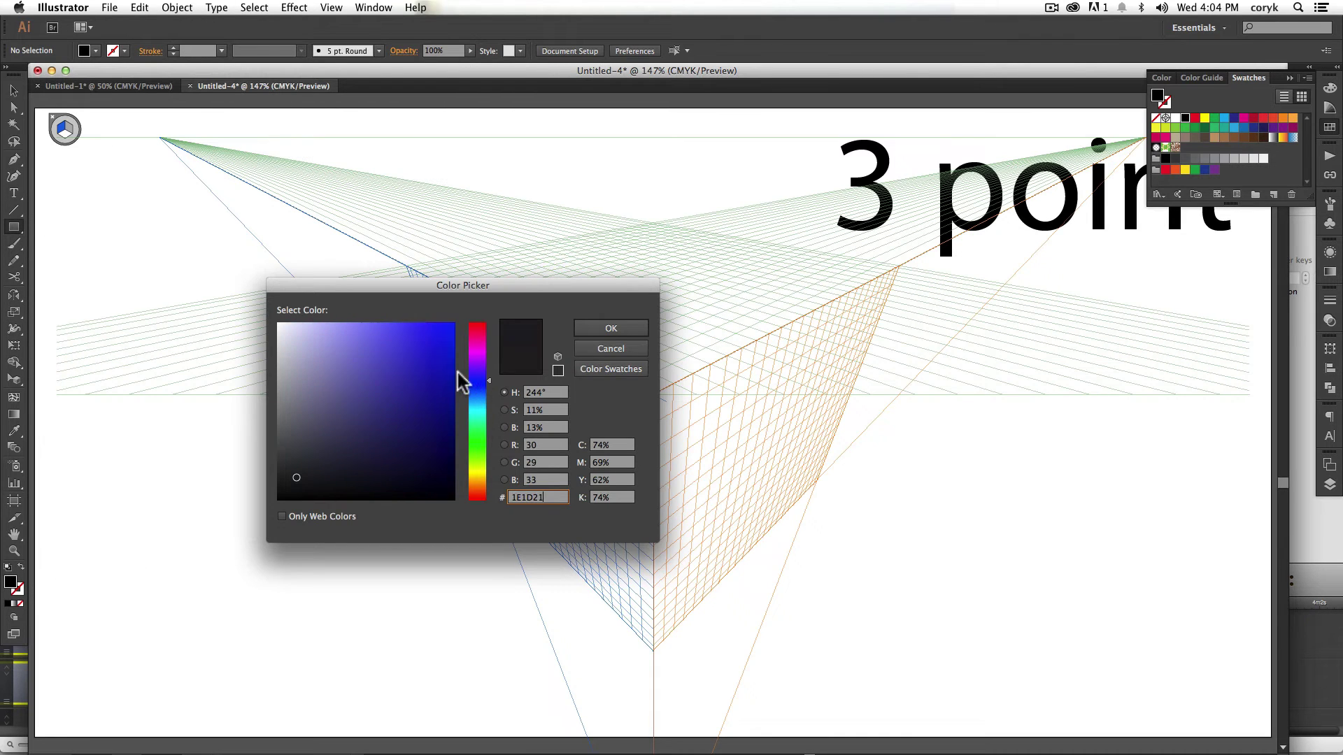
pyautogui.click(411, 327)
pyautogui.click(611, 329)
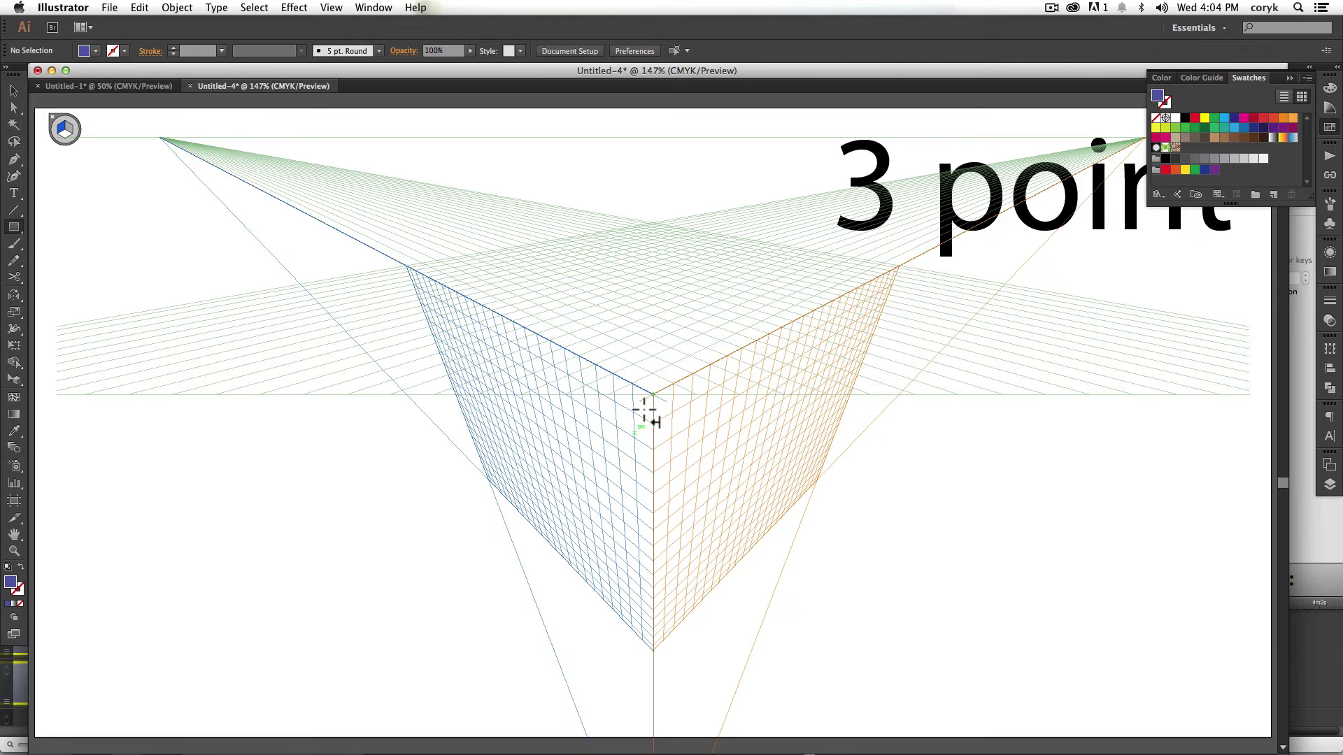
pyautogui.press('m')
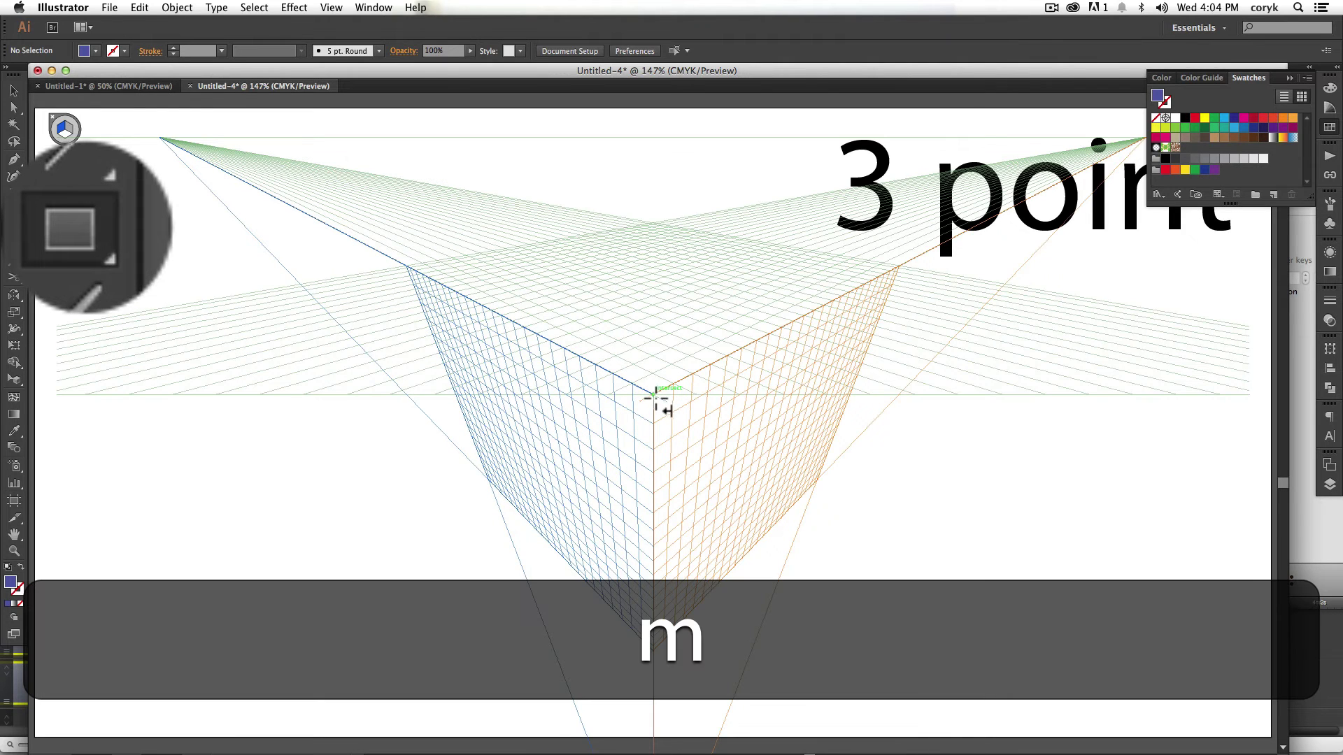
pyautogui.moveTo(656, 397); pyautogui.dragTo(503, 508)
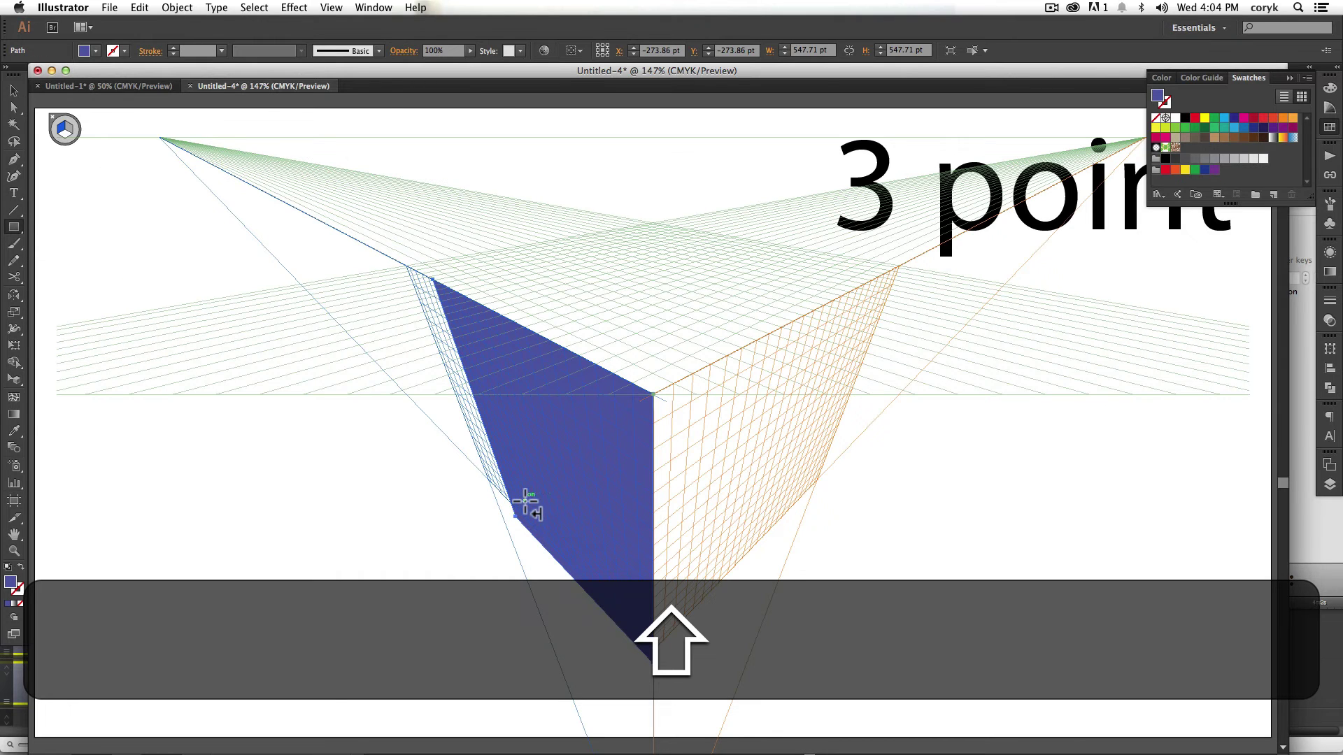
# Draw an orange square about 542 pt wide on the right plane and a green 540 pt square on the horizontal plane.
pyautogui.press('3')
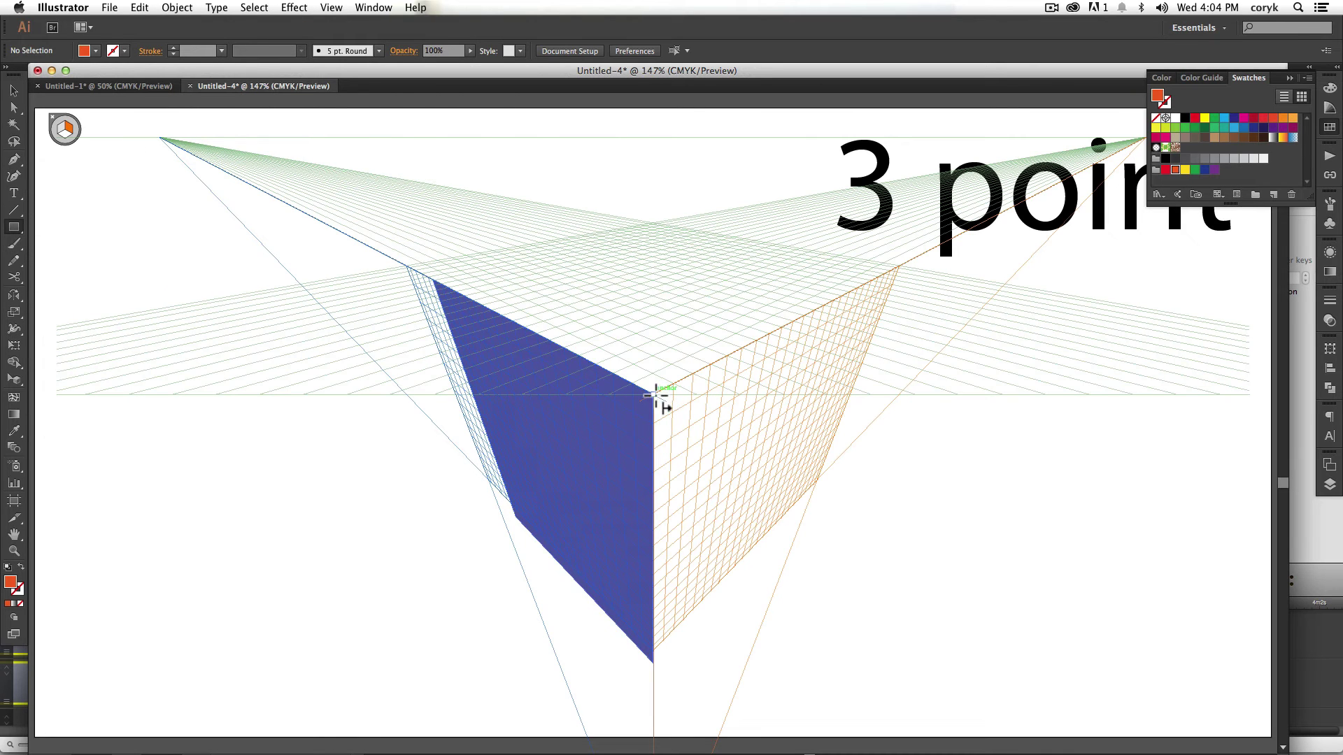
pyautogui.moveTo(654, 395); pyautogui.dragTo(789, 517)
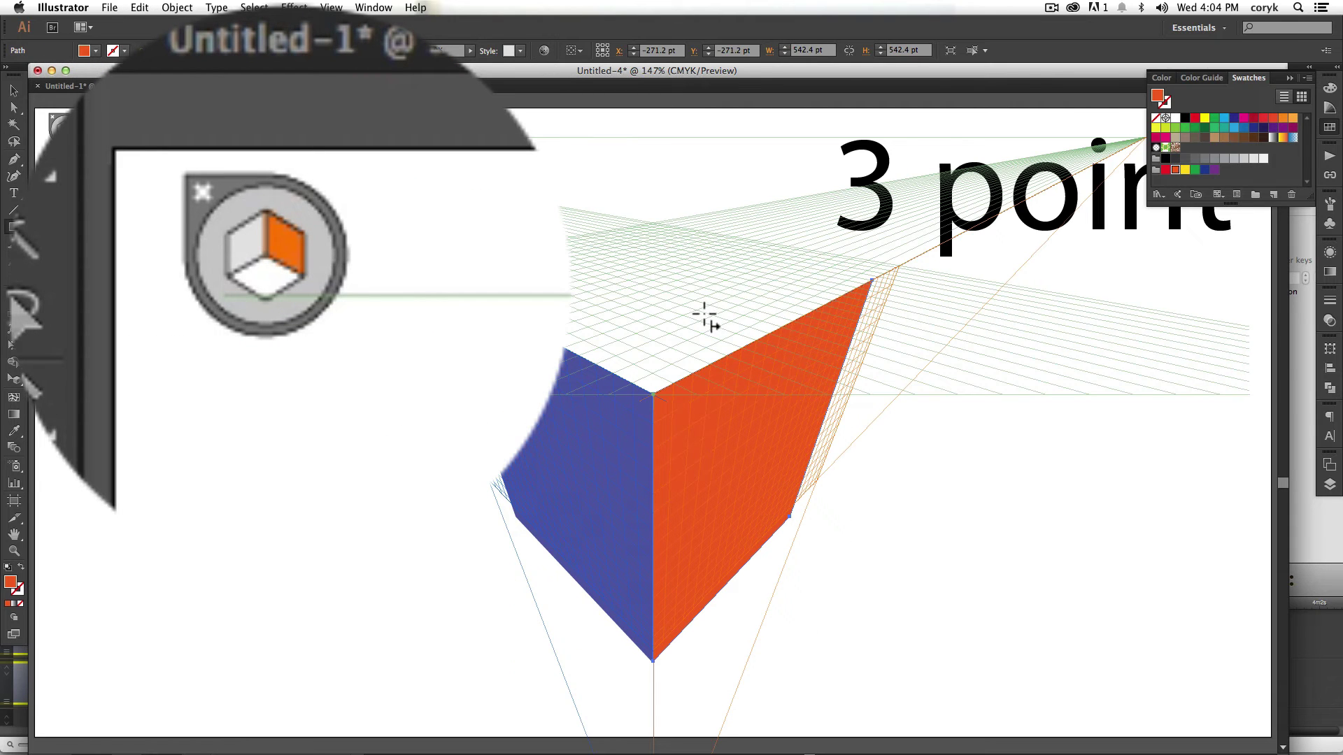
pyautogui.press('2')
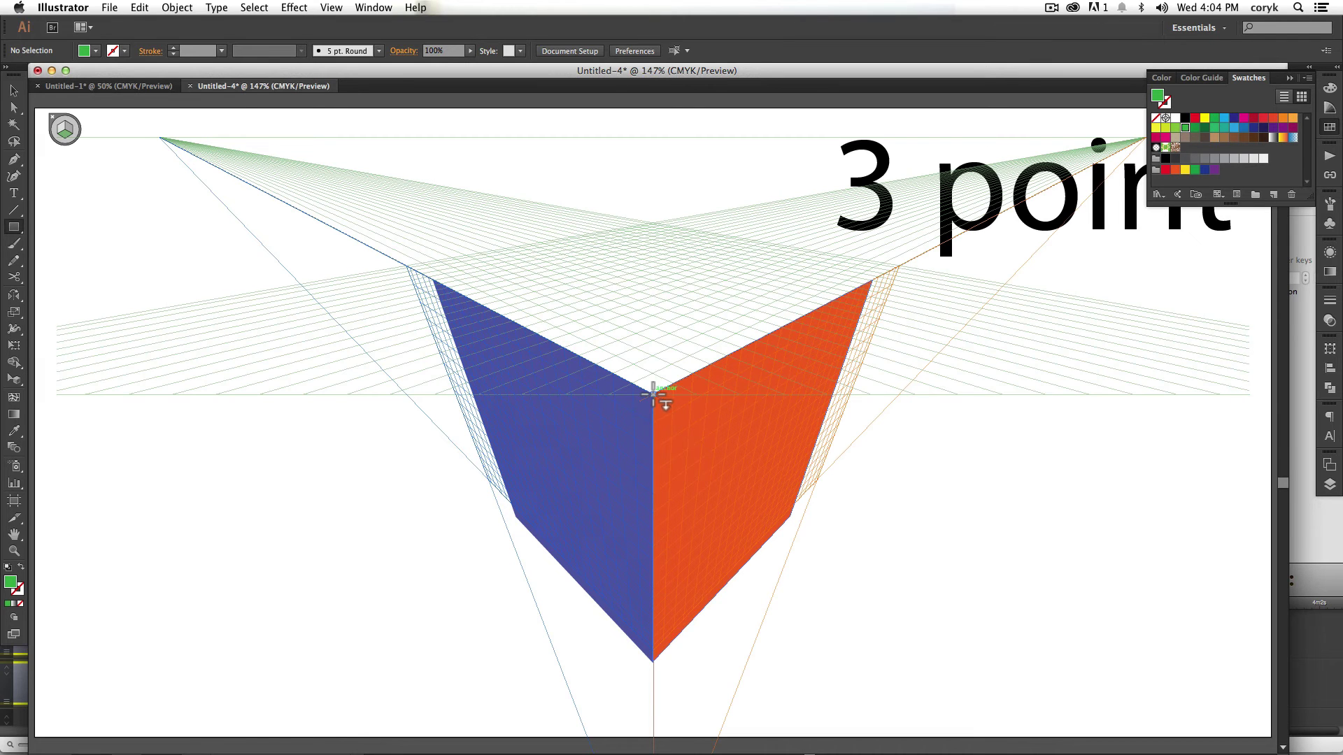
pyautogui.moveTo(653, 395); pyautogui.dragTo(863, 280)
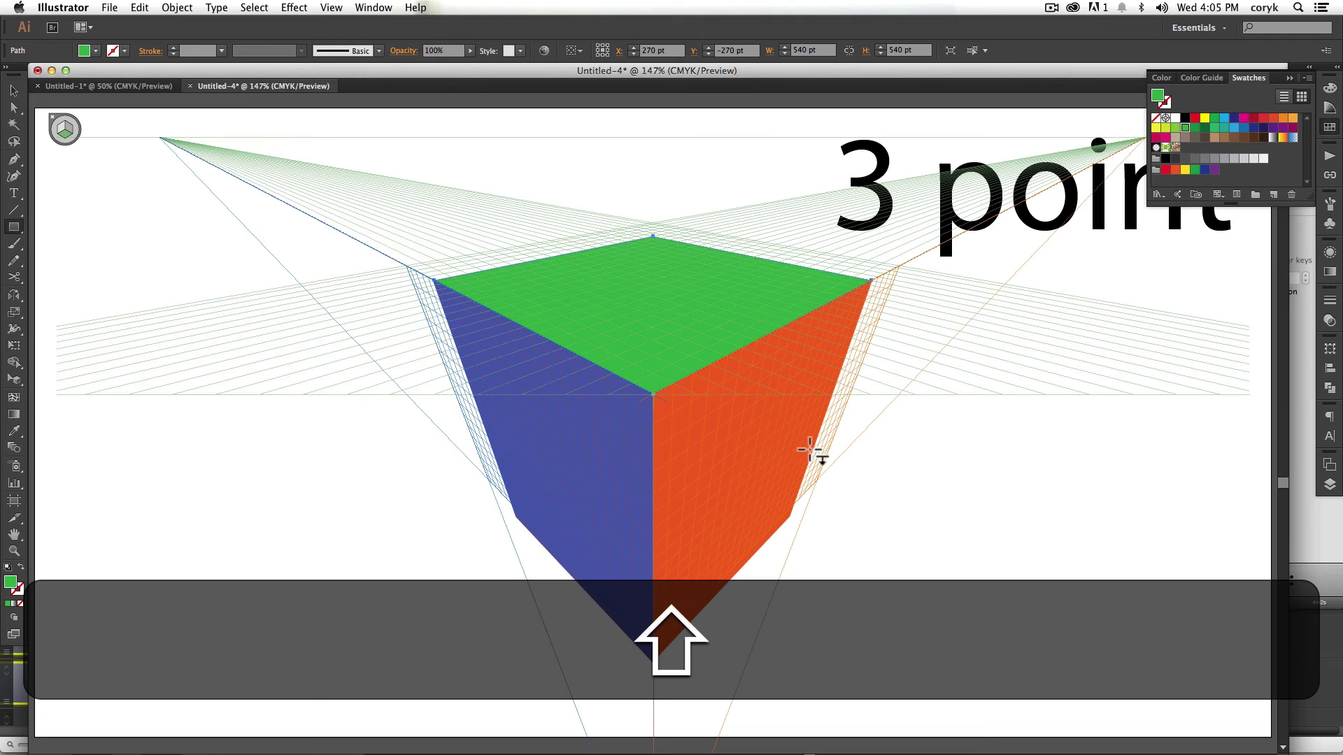
pyautogui.press('v')
pyautogui.click(884, 585)
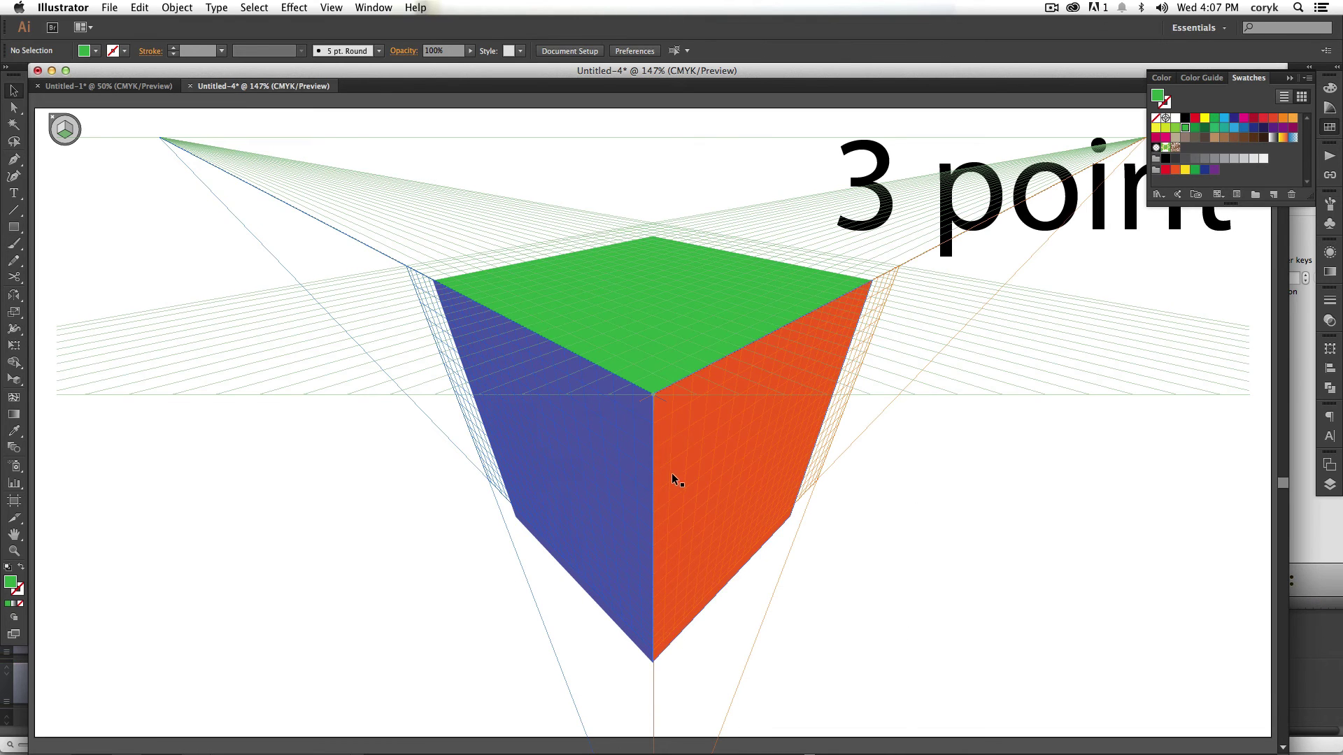
# Move the one-point box onto the "1000 px X 600 px" artboard, near its lower left corner.
pyautogui.press('super+minus')
pyautogui.press('super+minus')
pyautogui.press('super+minus')
pyautogui.press('super+minus')
pyautogui.moveTo(766, 283); pyautogui.dragTo(599, 463)
pyautogui.click(476, 237)
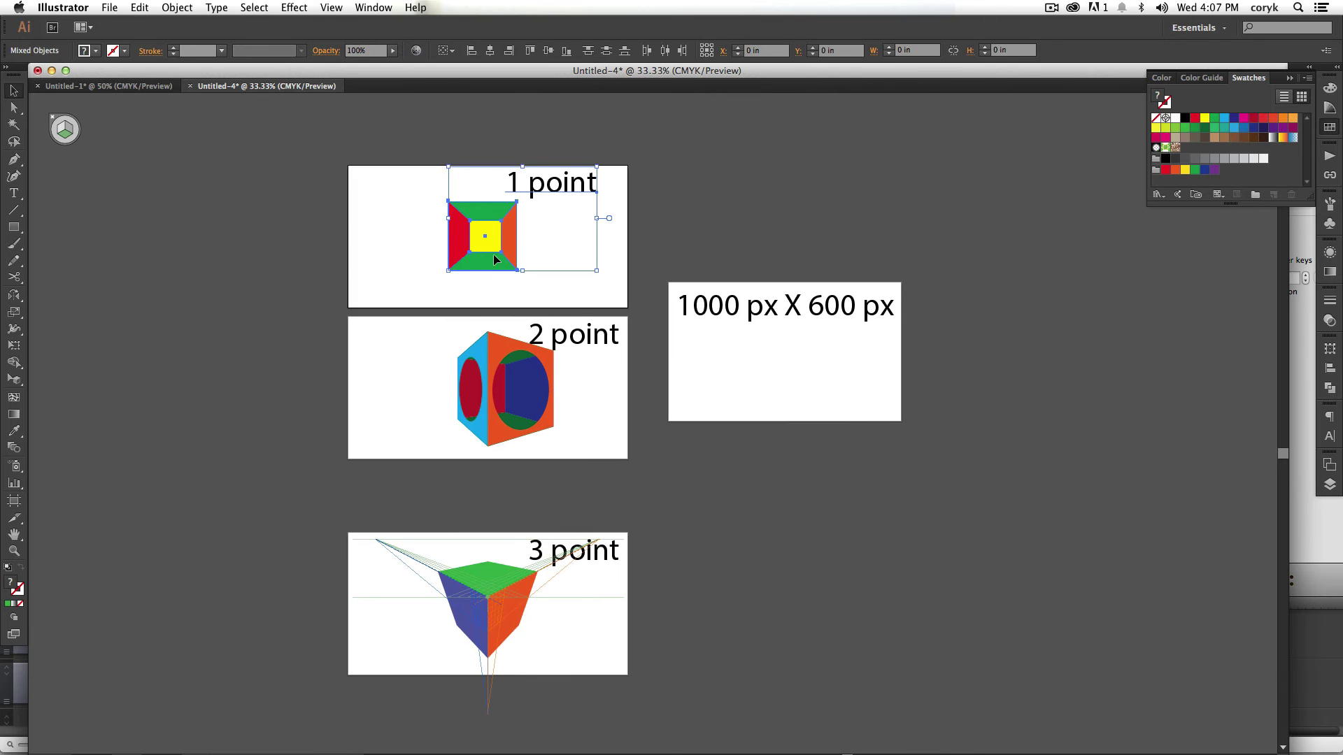
pyautogui.click(493, 254)
pyautogui.moveTo(493, 254); pyautogui.dragTo(721, 396)
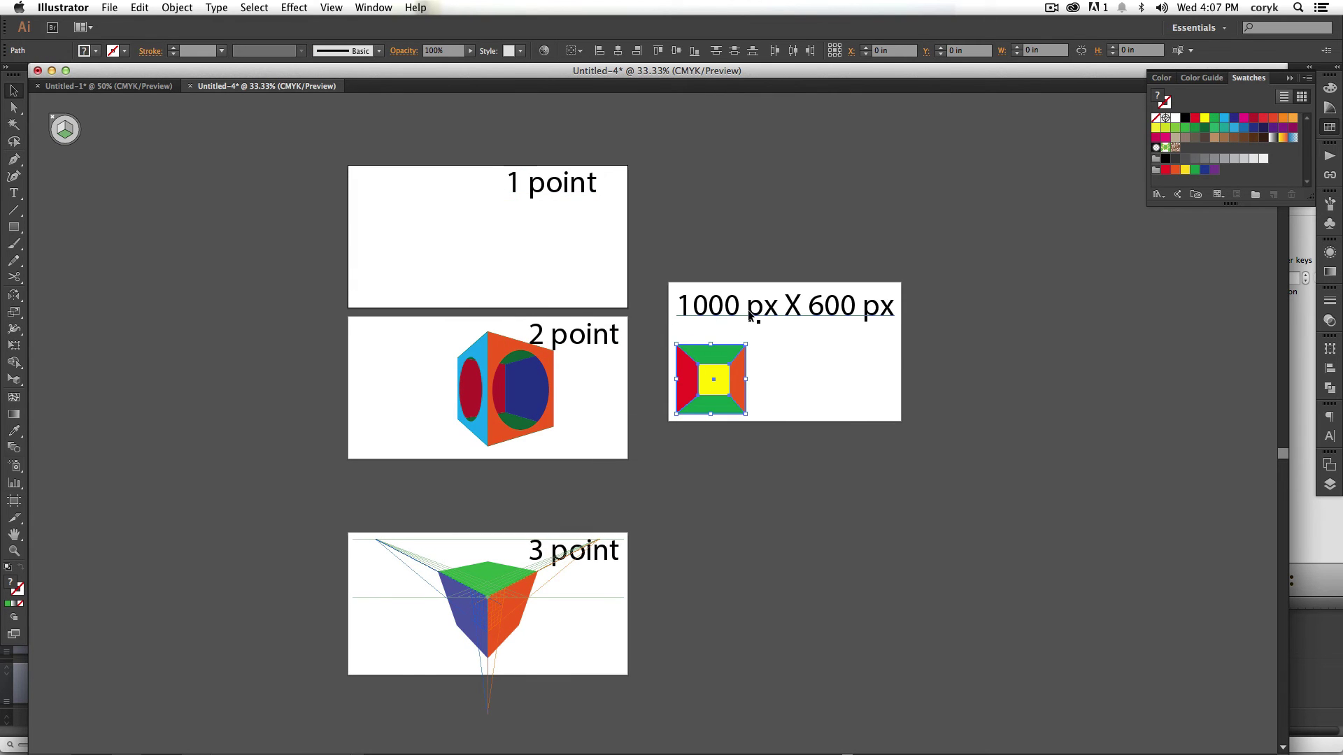
# Move the two-point and three-point boxes beside the one-point box and scale them down to fit the artboard.
pyautogui.moveTo(517, 413); pyautogui.dragTo(812, 413)
pyautogui.moveTo(488, 611); pyautogui.dragTo(866, 390)
pyautogui.moveTo(915, 345); pyautogui.dragTo(896, 344)
# Delete the "1000 px X 600 px" text from the artboard holding the three boxes.
pyautogui.click(869, 324)
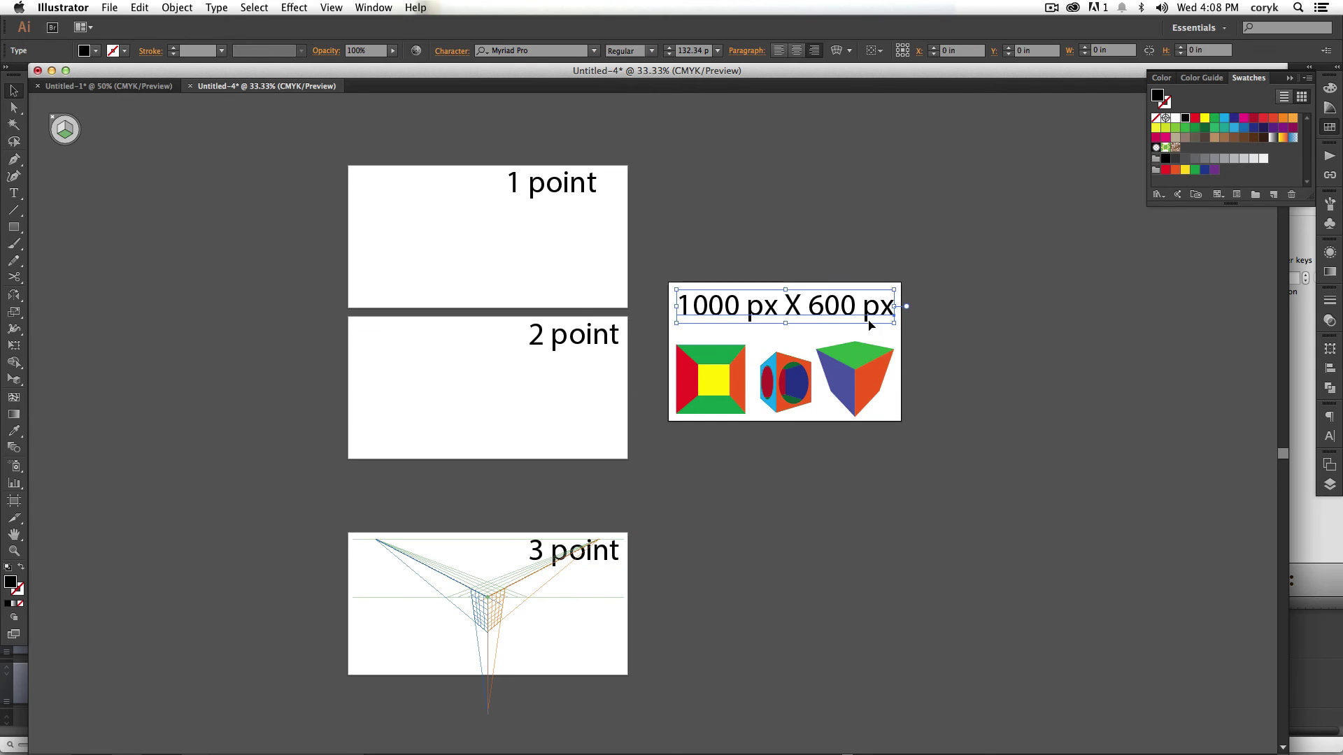
pyautogui.moveTo(803, 303); pyautogui.dragTo(872, 237)
pyautogui.press('Delete')
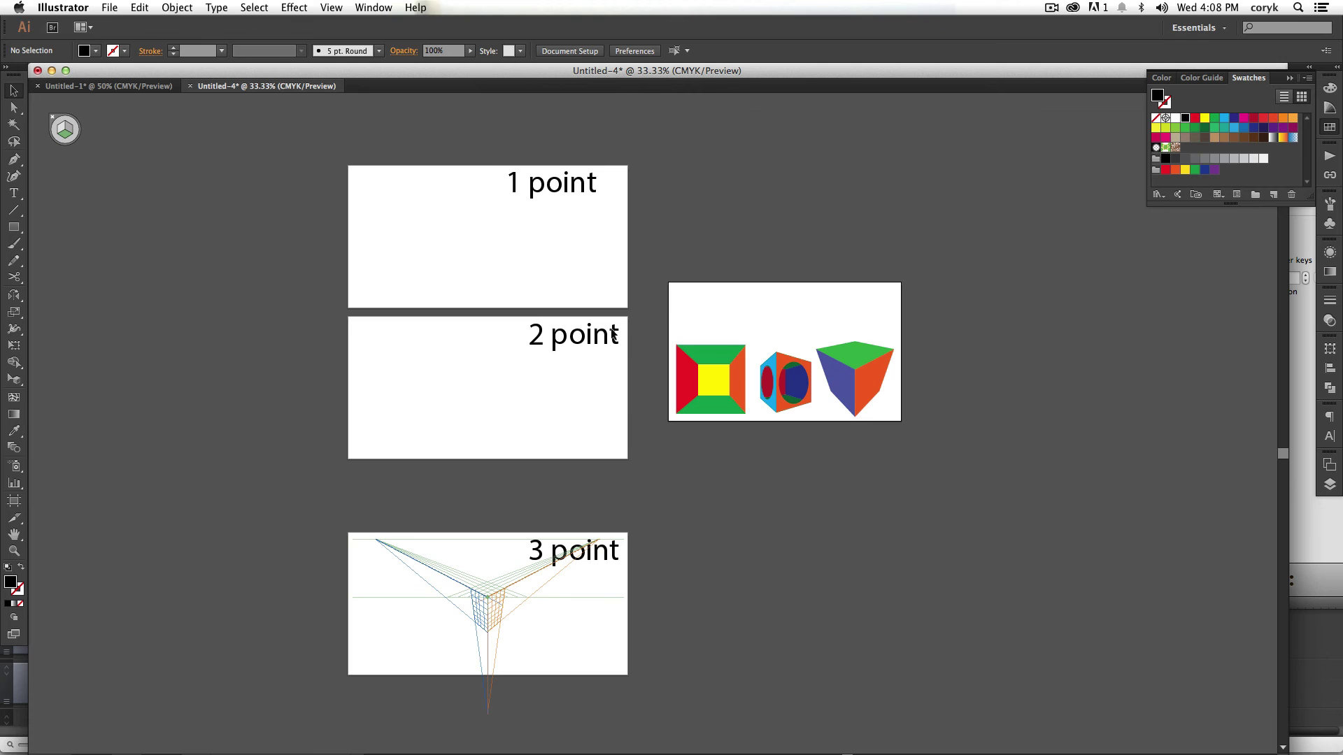
# Place the "1 point" label above the one-point box at 93.7 pt and copy it above the other two boxes.
pyautogui.moveTo(578, 184); pyautogui.dragTo(738, 316)
pyautogui.press('cmd+0')
pyautogui.moveTo(363, 308); pyautogui.dragTo(713, 309)
pyautogui.press('cmd+d')
# Change the label above the middle box to "2 point" and the one above the right box to "3 point".
pyautogui.press('t')
pyautogui.moveTo(537, 308); pyautogui.dragTo(469, 313)
pyautogui.write('2')
pyautogui.moveTo(893, 296); pyautogui.dragTo(847, 308)
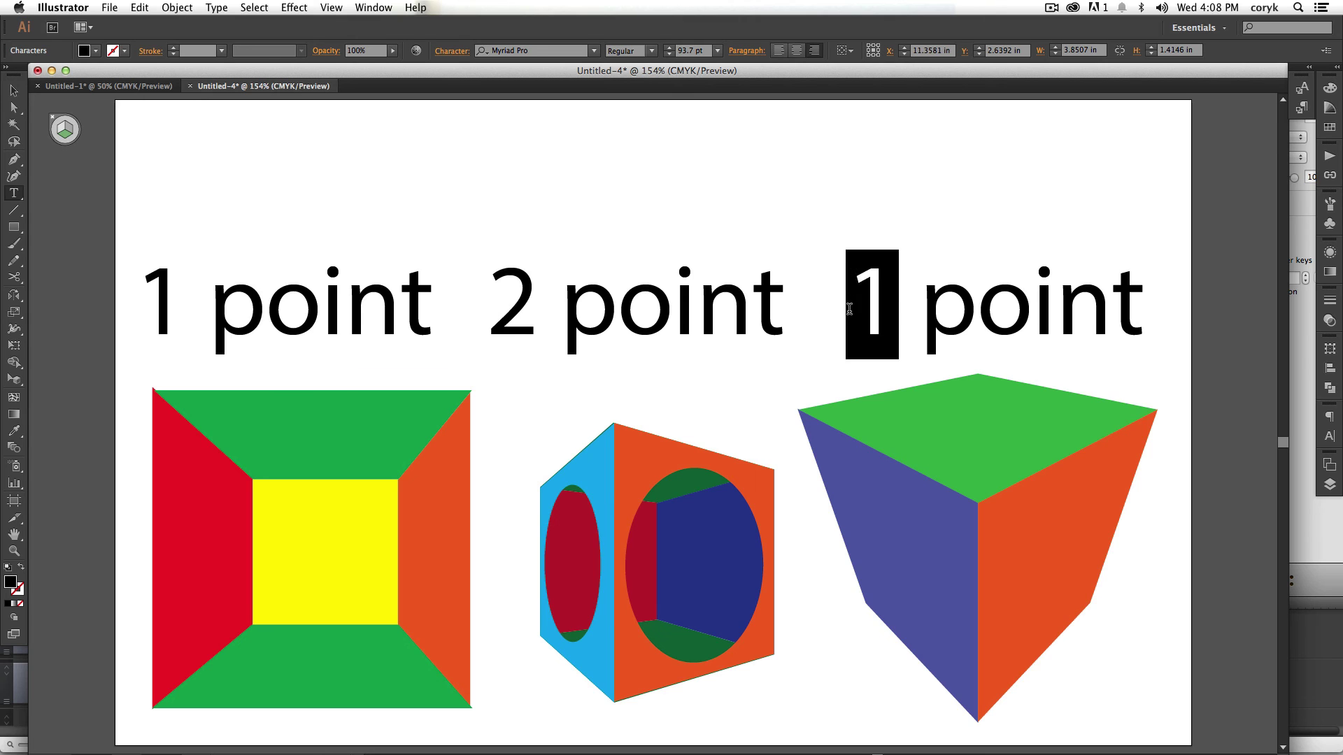
pyautogui.write('3v')
pyautogui.press('BackSpace')
# Copy a label to the artboard's upper left and replace its text with the author's full name.
pyautogui.moveTo(978, 315); pyautogui.dragTo(323, 176)
pyautogui.press('cmd+a')
pyautogui.write('Cory Kerr')
pyautogui.press('Escape')
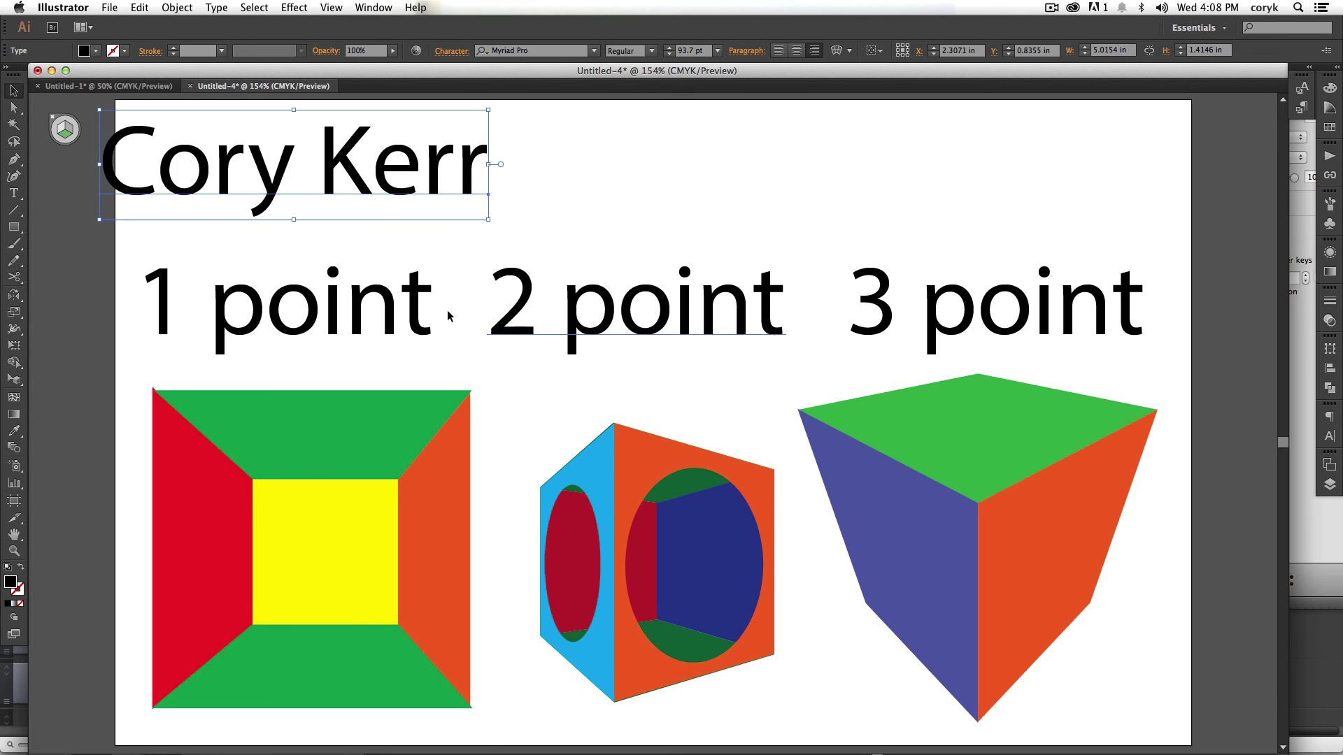
pyautogui.click(803, 201)
# Duplicate the name text to the artboard's upper right, change the copy to "Sec 00" and deselect it.
pyautogui.keyDown('alt'); pyautogui.moveTo(510, 181); pyautogui.dragTo(1042, 182); pyautogui.keyUp('alt')
pyautogui.doubleClick(1042, 185)
pyautogui.press('cmd+a')
pyautogui.write('Sec 00')
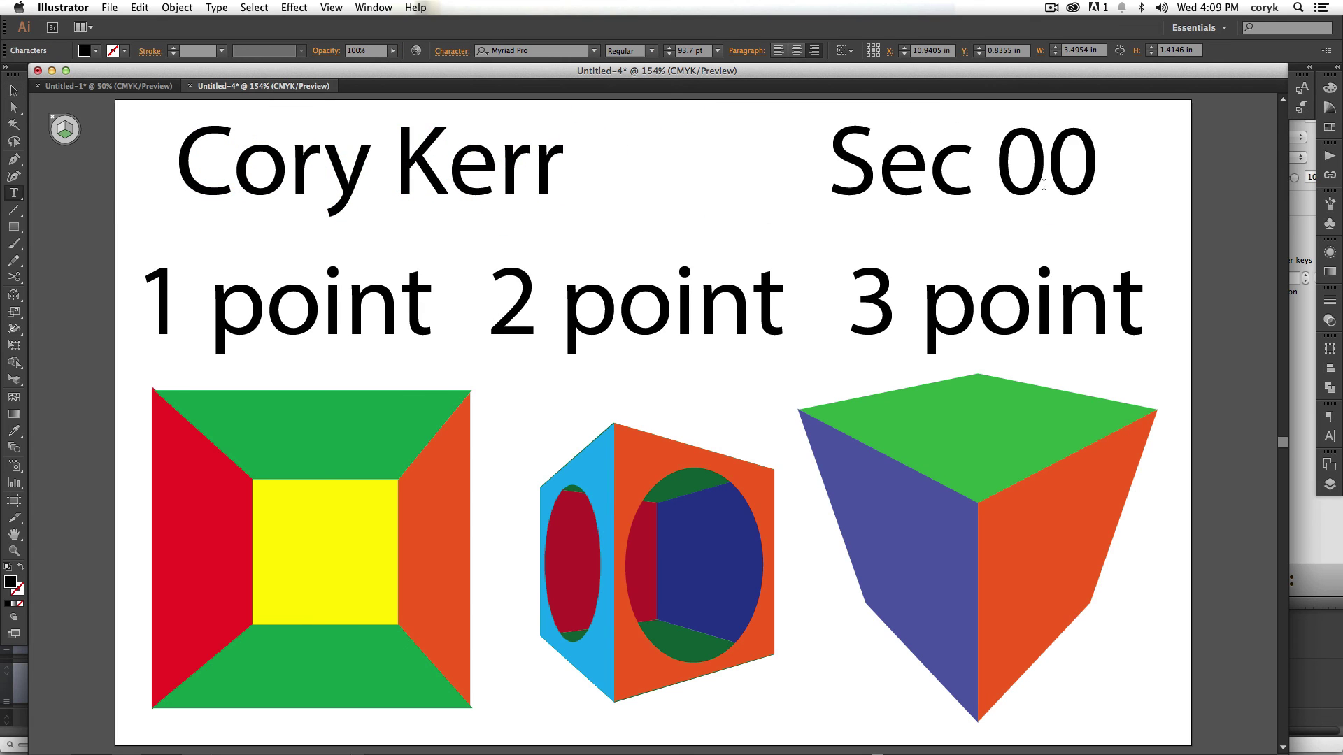
pyautogui.press('Escape')
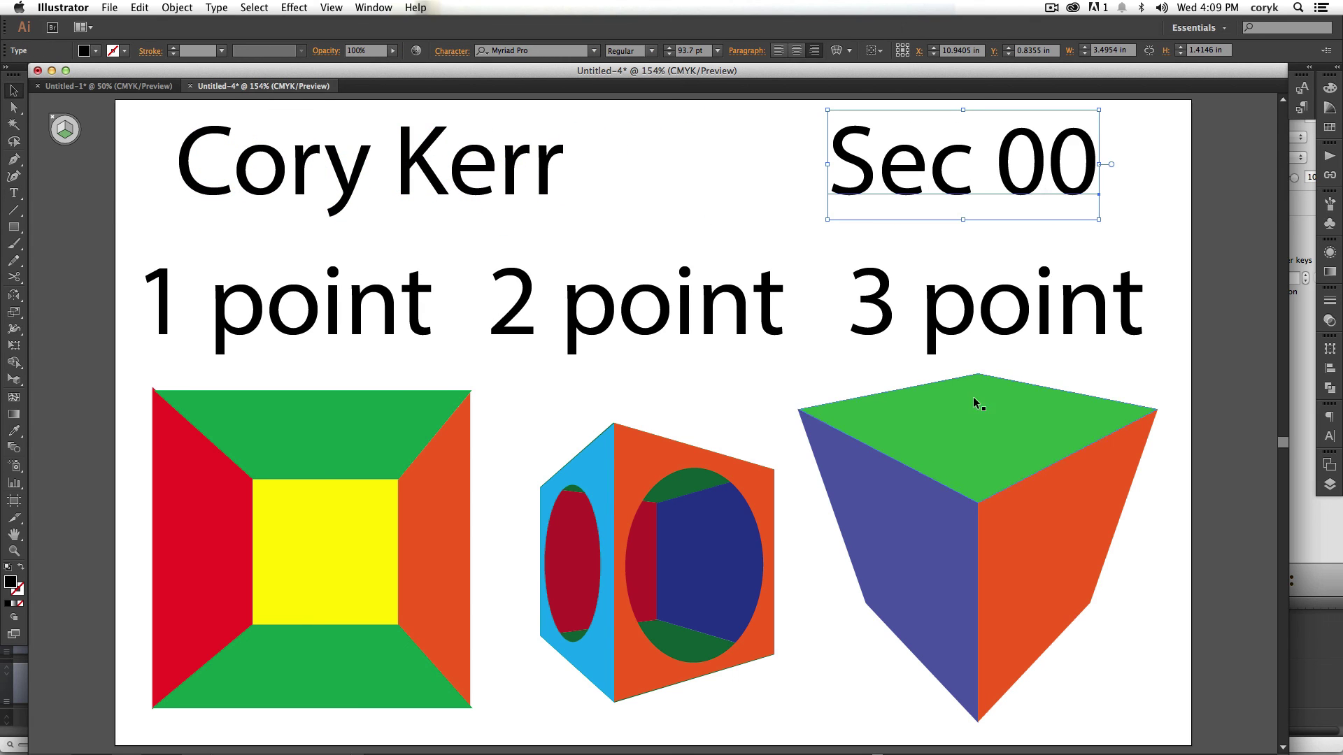
pyautogui.click(1203, 403)
# Export the artboard for web as a transparent PNG-24, naming the file with the author's initial and surname plus "_perspective_grid".
pyautogui.press('super+alt+shift+s')
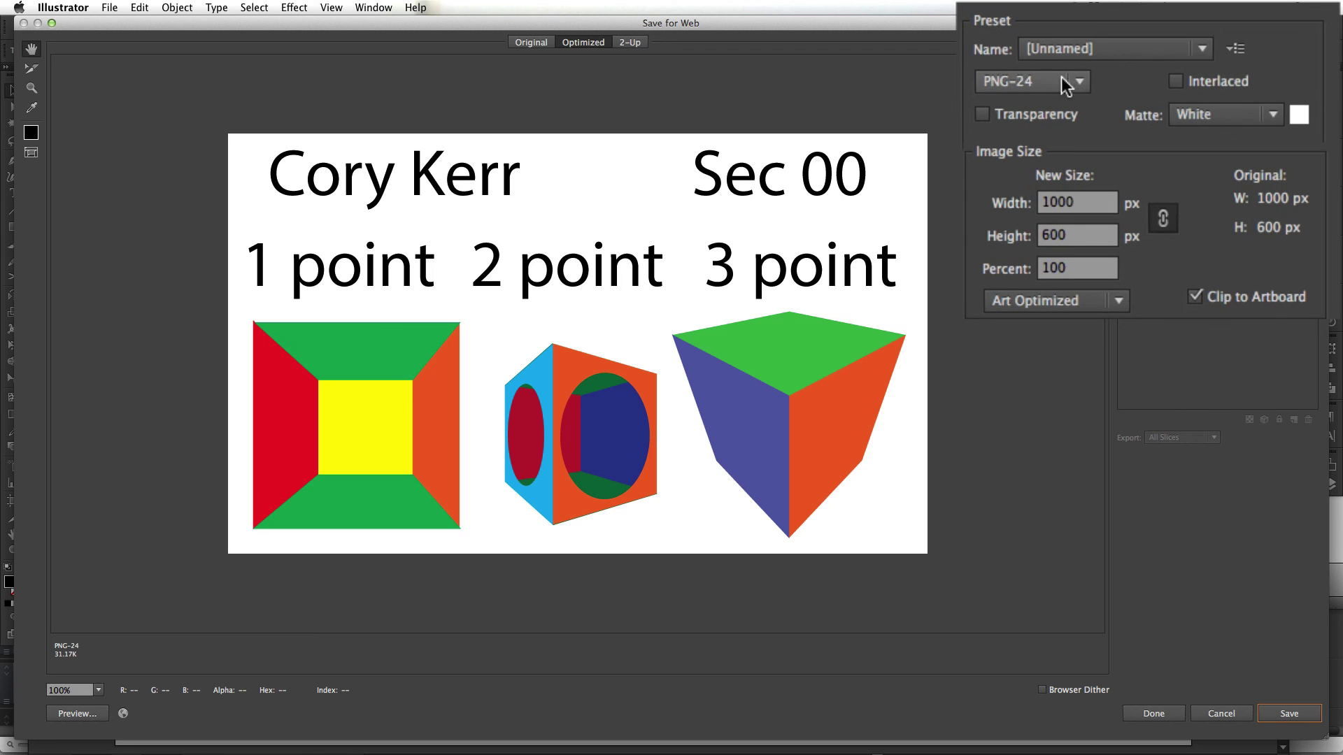
pyautogui.click(982, 114)
pyautogui.click(1289, 713)
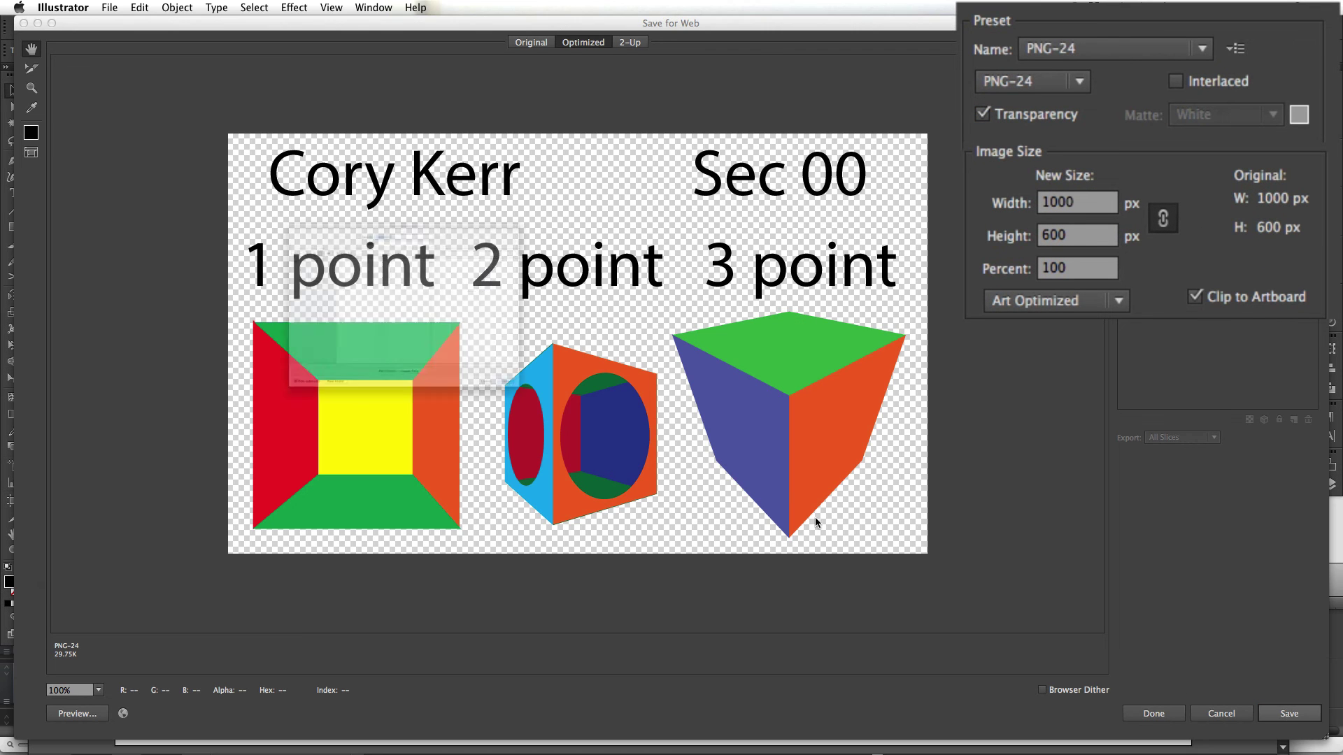
pyautogui.write('cker')
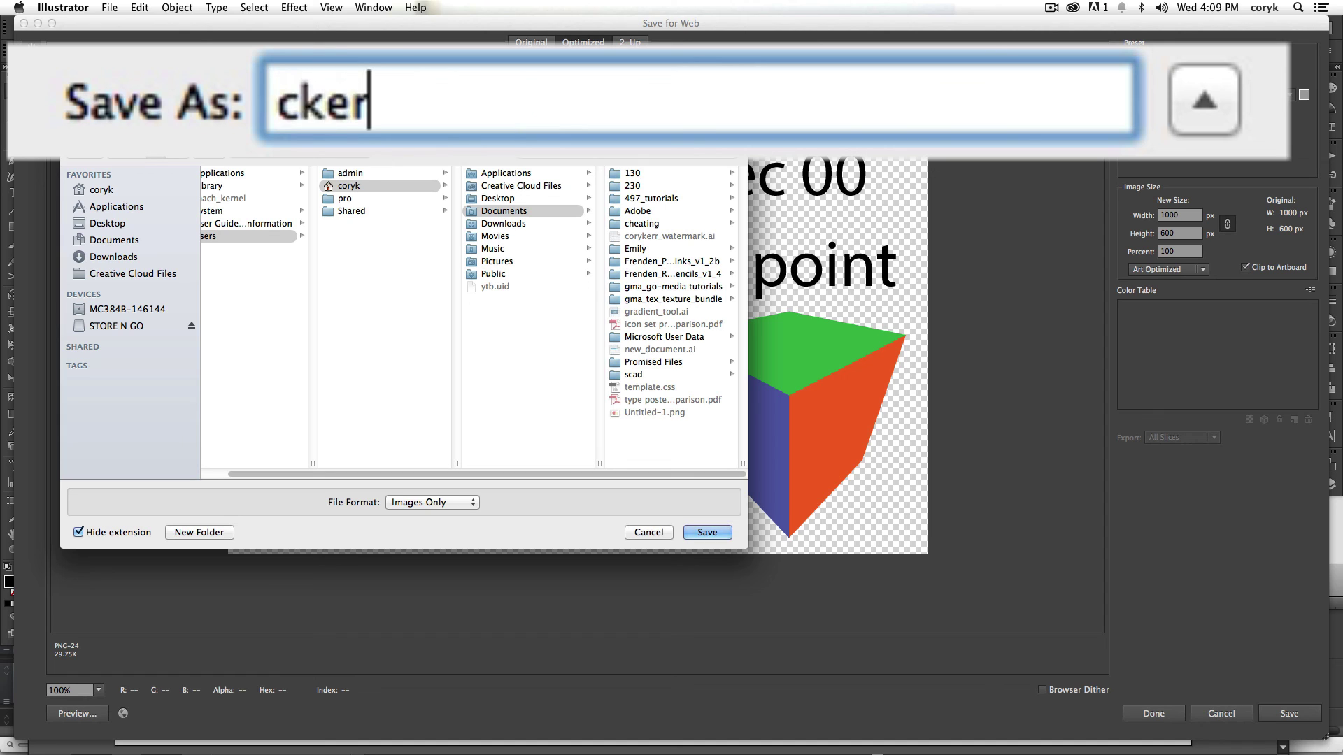
pyautogui.write('r_perspective_grid')
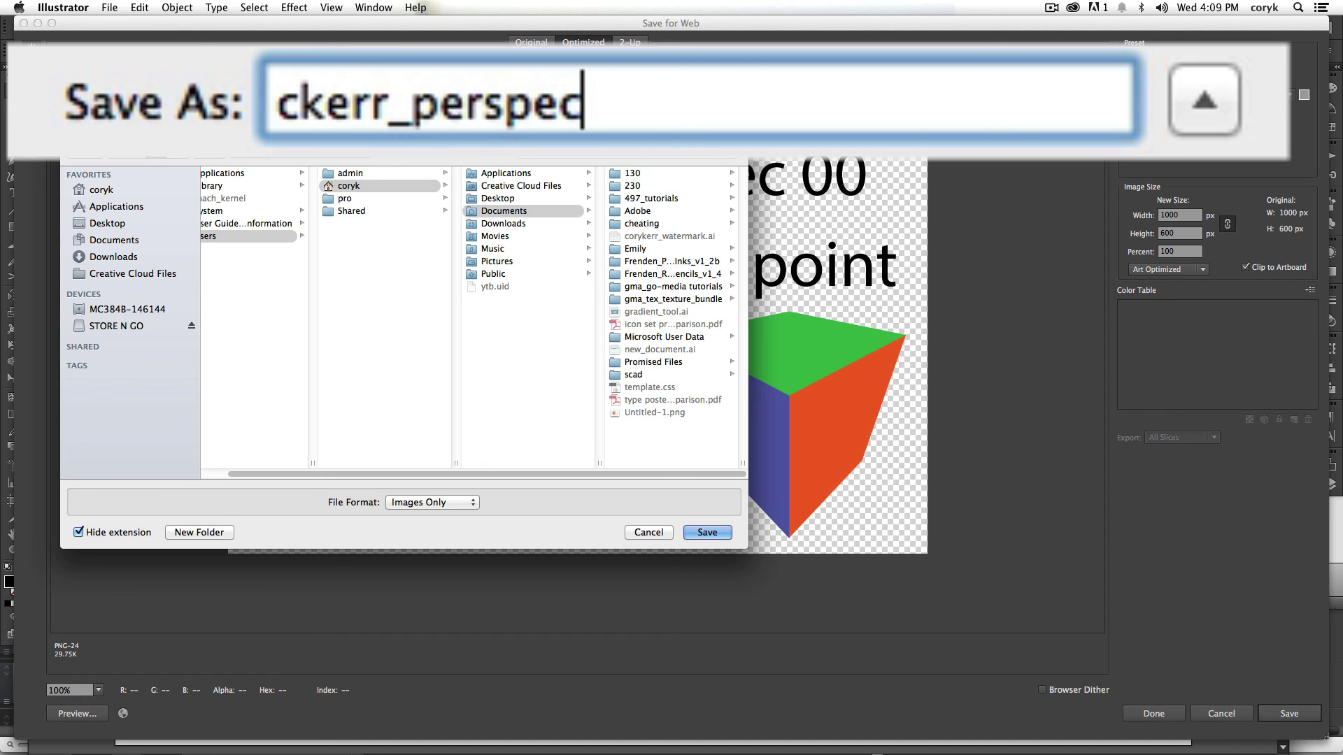